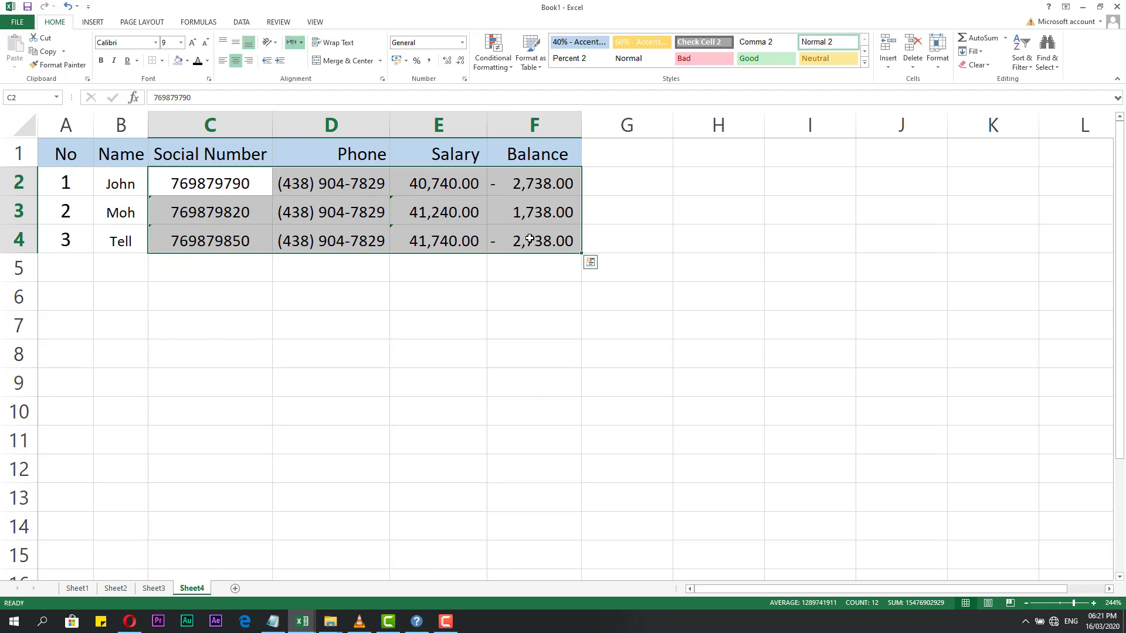
- Inspect the Number format settings of the No values in A2:A4 and dismiss them
{"action": "left_click", "coordinate": [385, 313]}
{"action": "left_click_drag", "start_coordinate": [58, 177], "coordinate": [65, 238]}
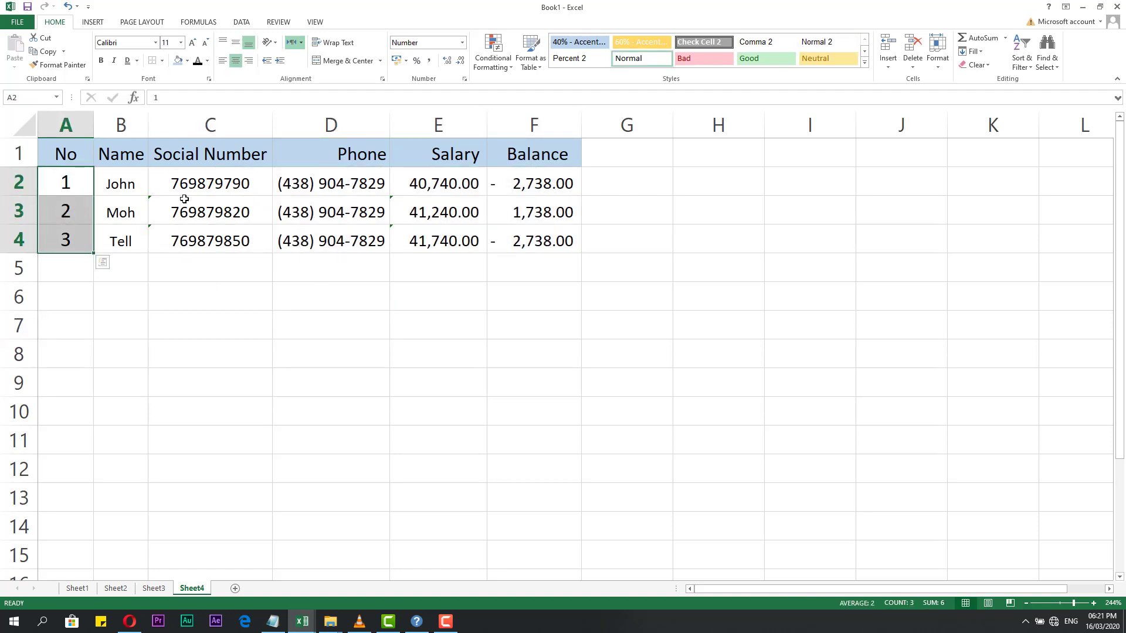
{"action": "left_click", "coordinate": [61, 180]}
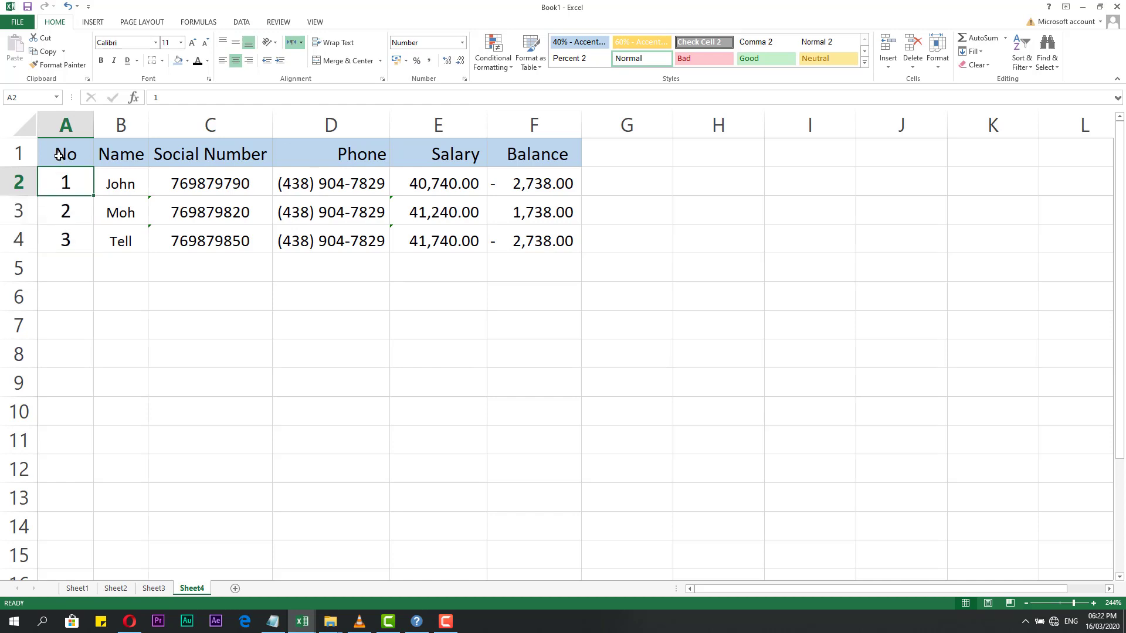
{"action": "left_click_drag", "start_coordinate": [61, 183], "coordinate": [61, 236]}
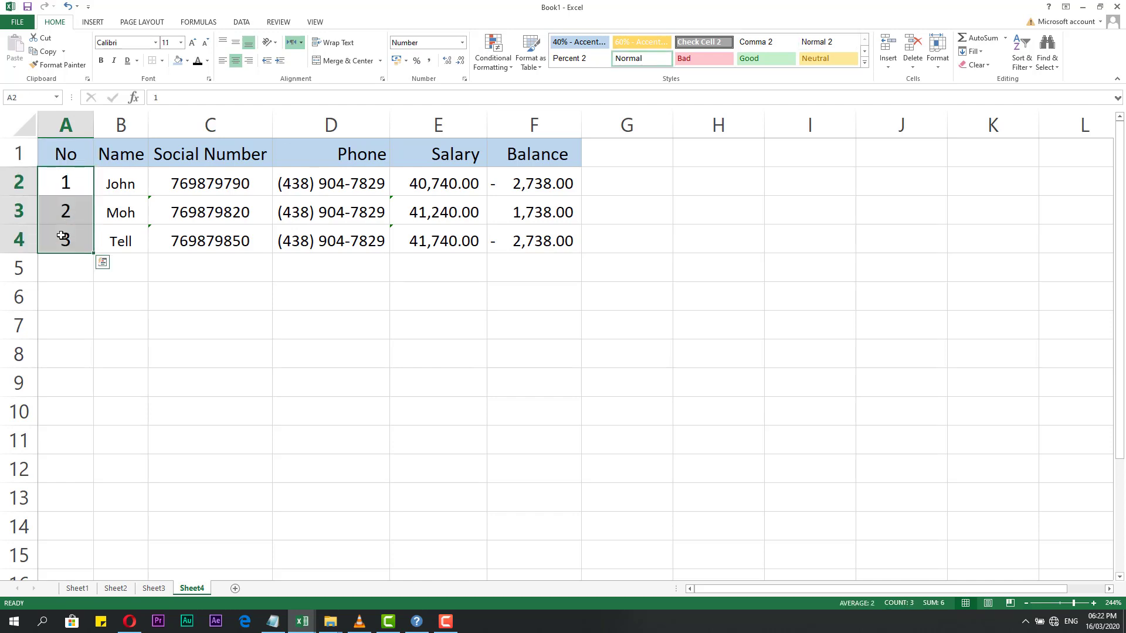
{"action": "left_click", "coordinate": [67, 209]}
{"action": "left_click_drag", "start_coordinate": [68, 188], "coordinate": [70, 236]}
{"action": "left_click", "coordinate": [464, 78]}
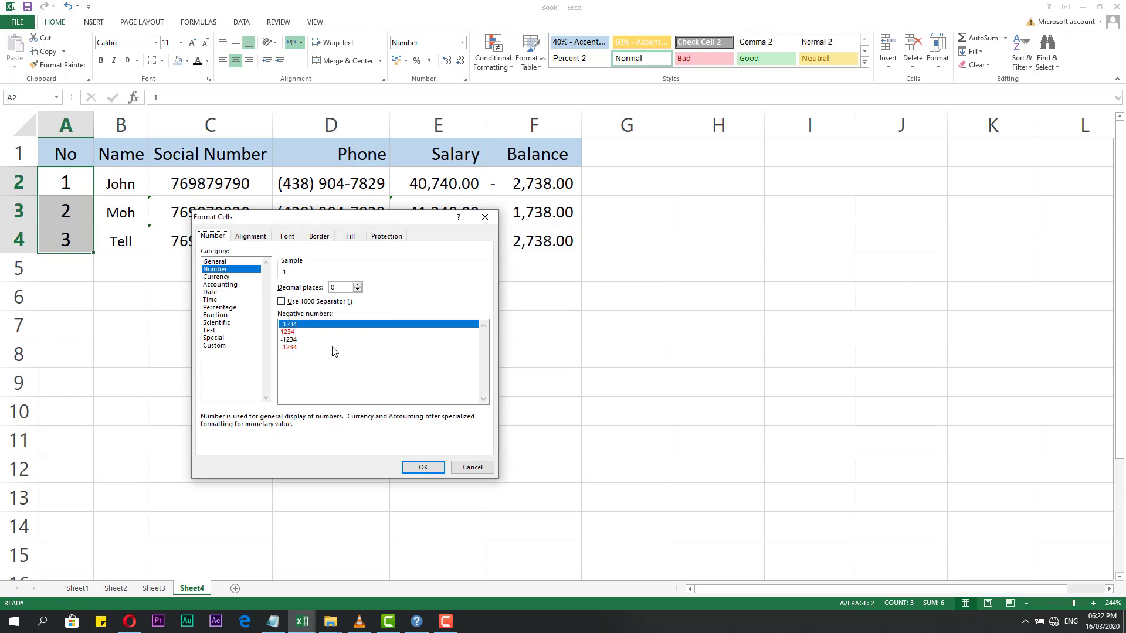
{"action": "left_click_drag", "start_coordinate": [312, 224], "coordinate": [507, 131]}
{"action": "left_click", "coordinate": [679, 123]}
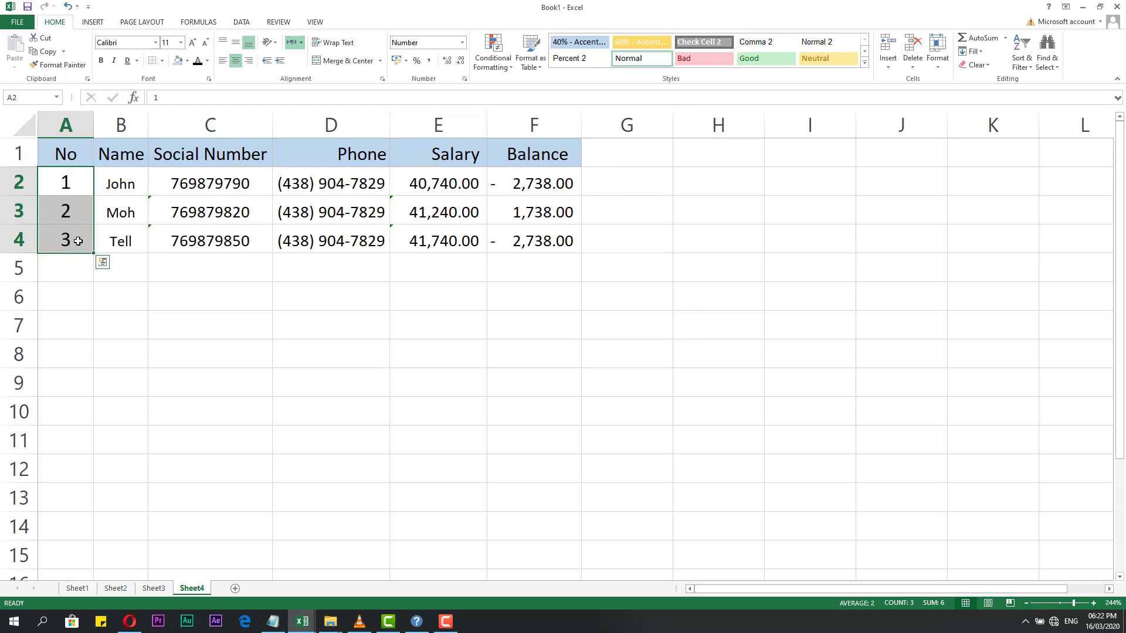
- Format the No values in A2:A4 as Number with 0 decimal places
{"action": "right_click", "coordinate": [78, 241]}
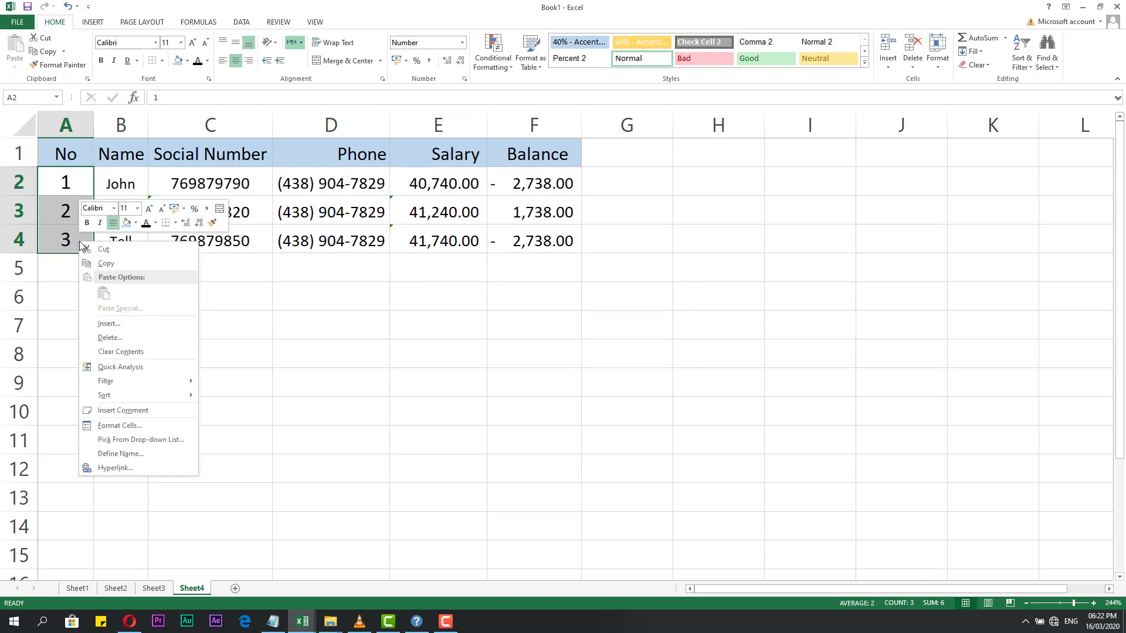
{"action": "left_click", "coordinate": [112, 425]}
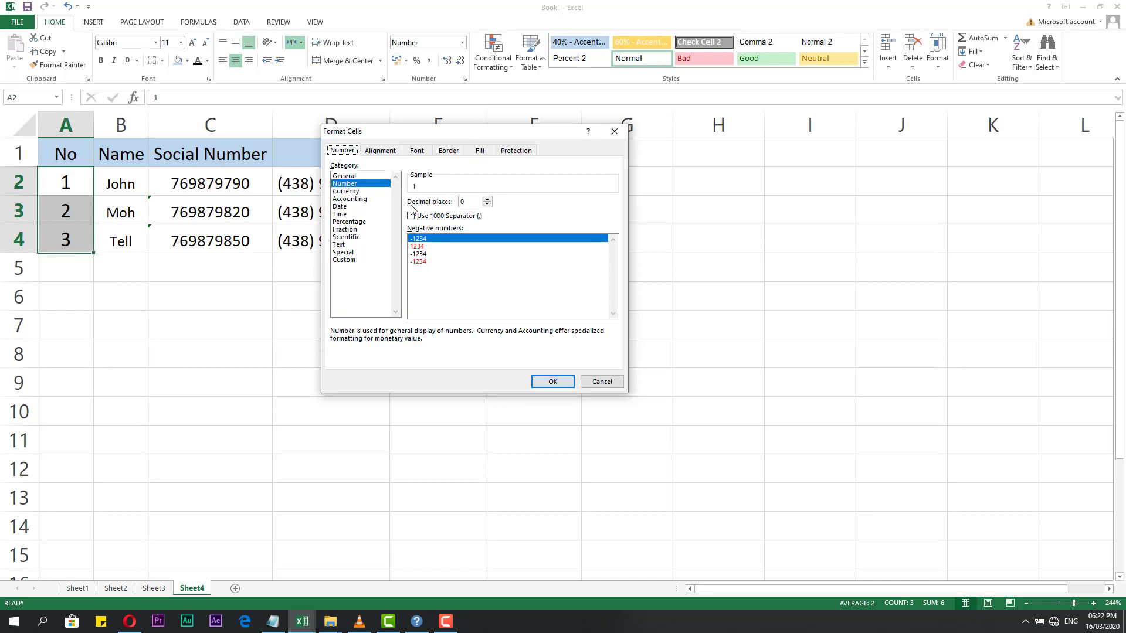
{"action": "left_click", "coordinate": [473, 203]}
{"action": "left_click", "coordinate": [488, 199]}
{"action": "left_click", "coordinate": [487, 205]}
{"action": "left_click", "coordinate": [487, 205]}
- Go through the four negative number styles and select the first one, the plain -1234
{"action": "left_click", "coordinate": [412, 217]}
{"action": "left_click", "coordinate": [422, 247]}
{"action": "left_click", "coordinate": [421, 254]}
{"action": "left_click", "coordinate": [421, 261]}
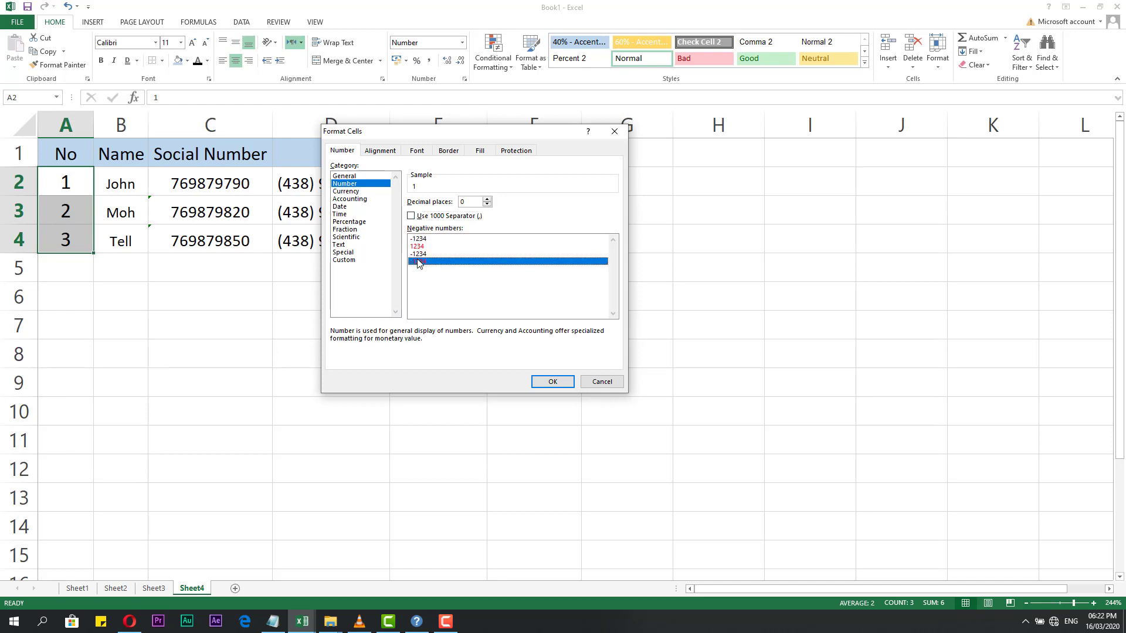
{"action": "left_click", "coordinate": [419, 240]}
{"action": "left_click", "coordinate": [422, 246]}
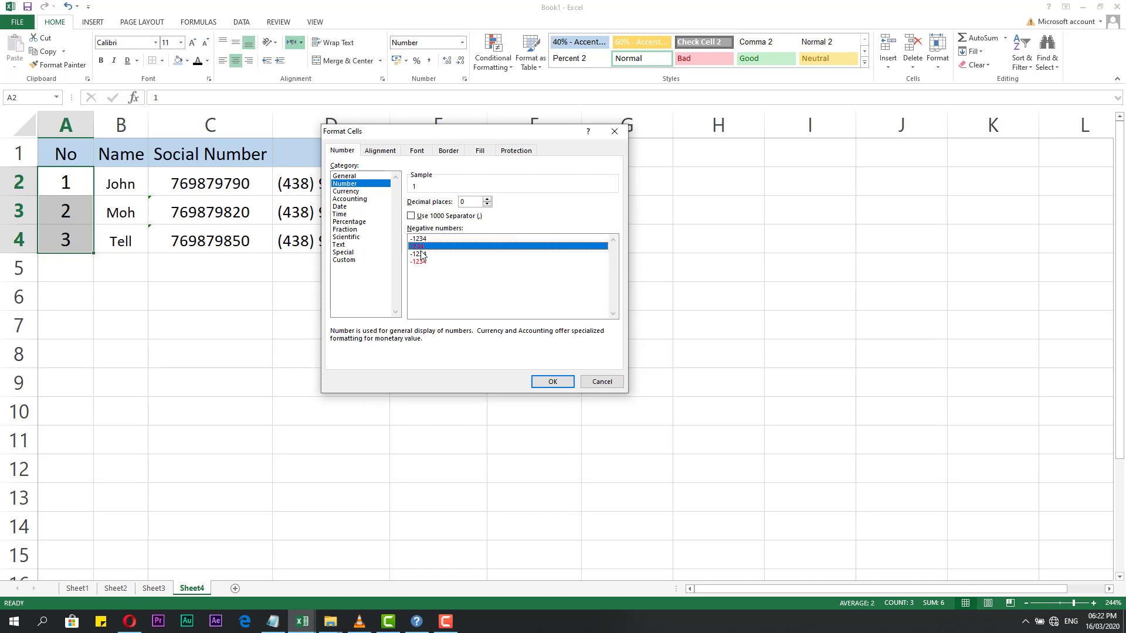
{"action": "left_click", "coordinate": [422, 254]}
{"action": "left_click", "coordinate": [422, 261]}
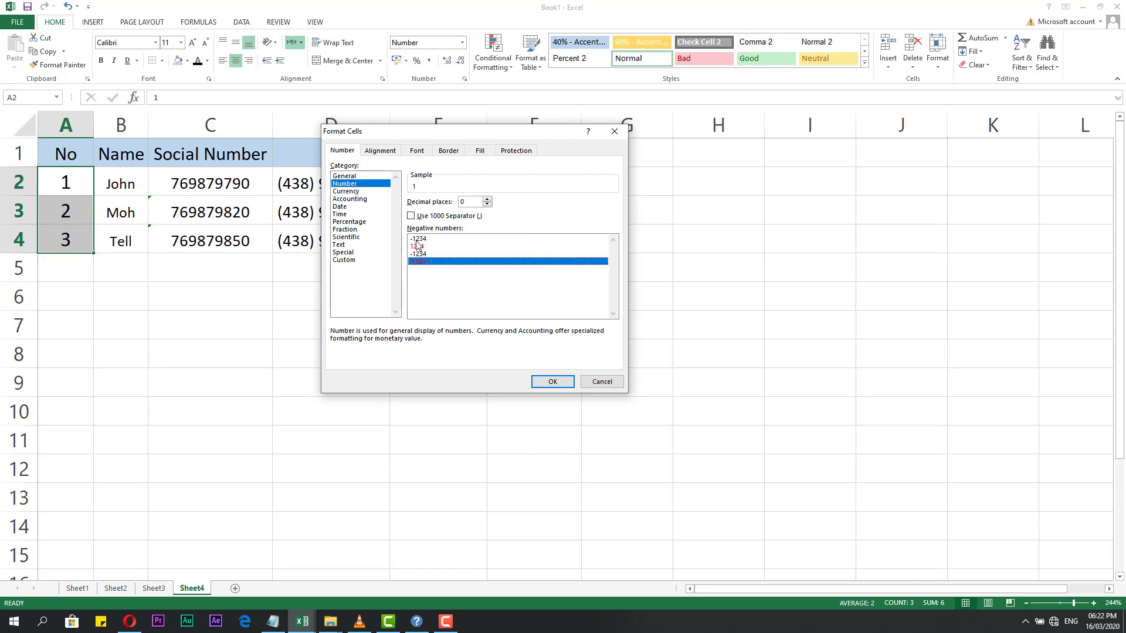
{"action": "left_click", "coordinate": [422, 239]}
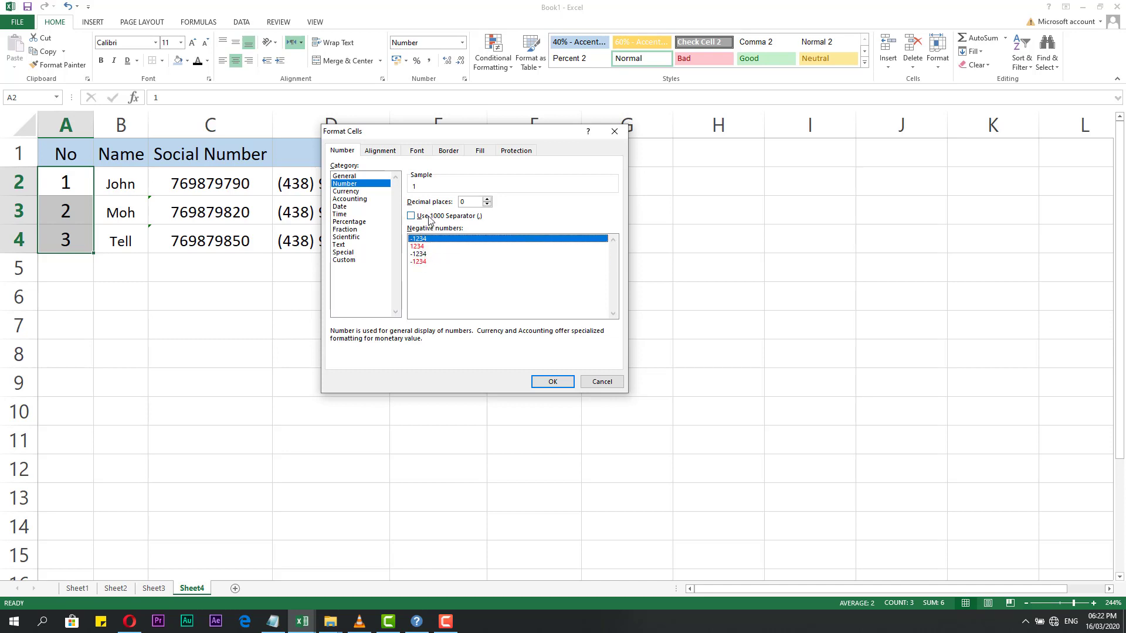
- Turn on the 1000 separator and apply the Number format to the No values
{"action": "left_click", "coordinate": [411, 216]}
{"action": "left_click", "coordinate": [554, 382]}
{"action": "left_click", "coordinate": [113, 287]}
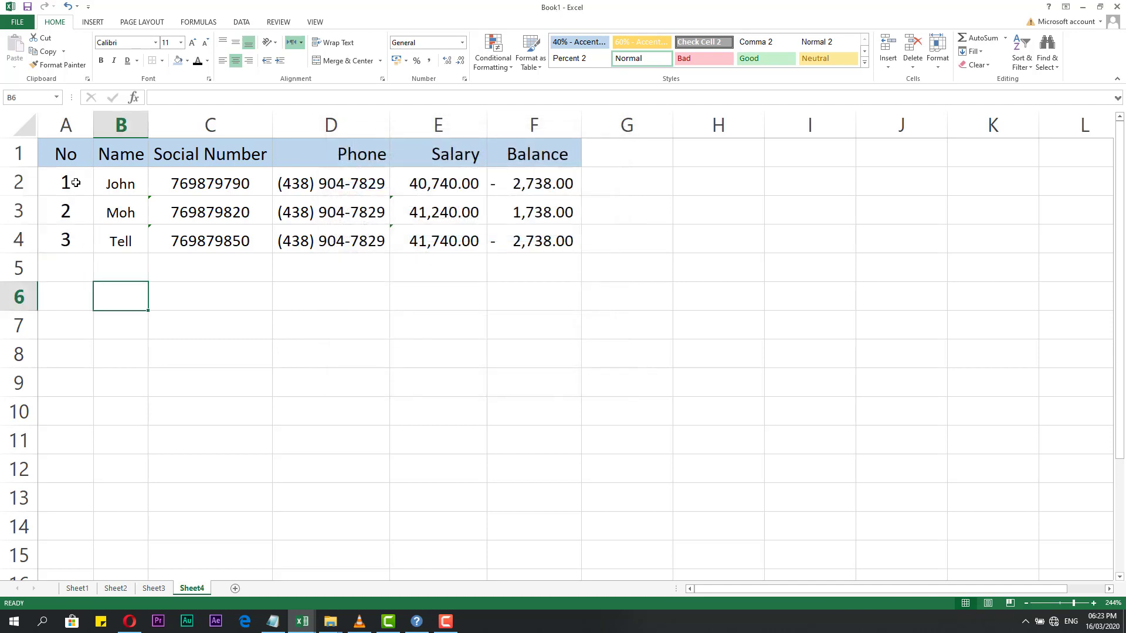
- Increase the No values in A2:A4 by two decimal places, and reduce them back to whole numbers
{"action": "left_click_drag", "start_coordinate": [68, 181], "coordinate": [76, 238]}
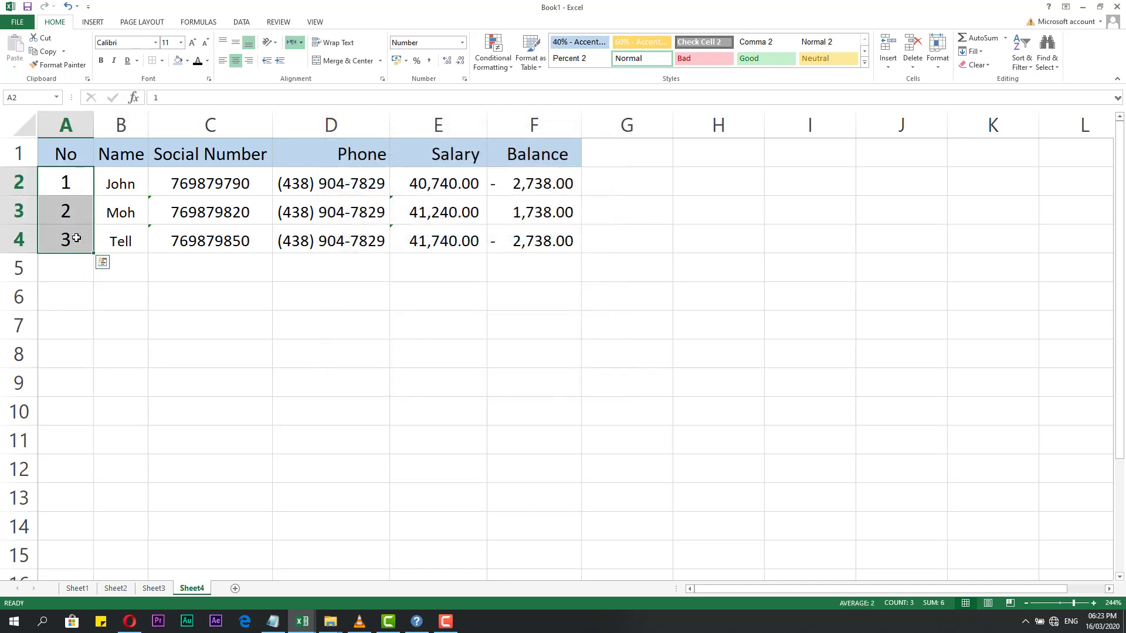
{"action": "left_click", "coordinate": [448, 61]}
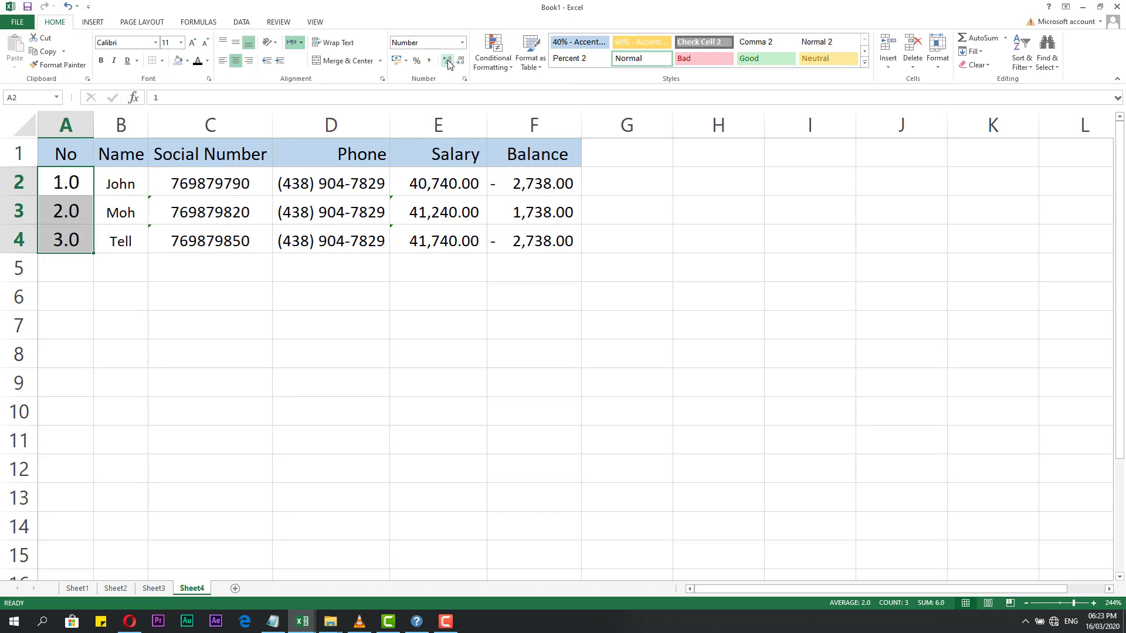
{"action": "left_click", "coordinate": [447, 62]}
{"action": "left_click", "coordinate": [460, 61]}
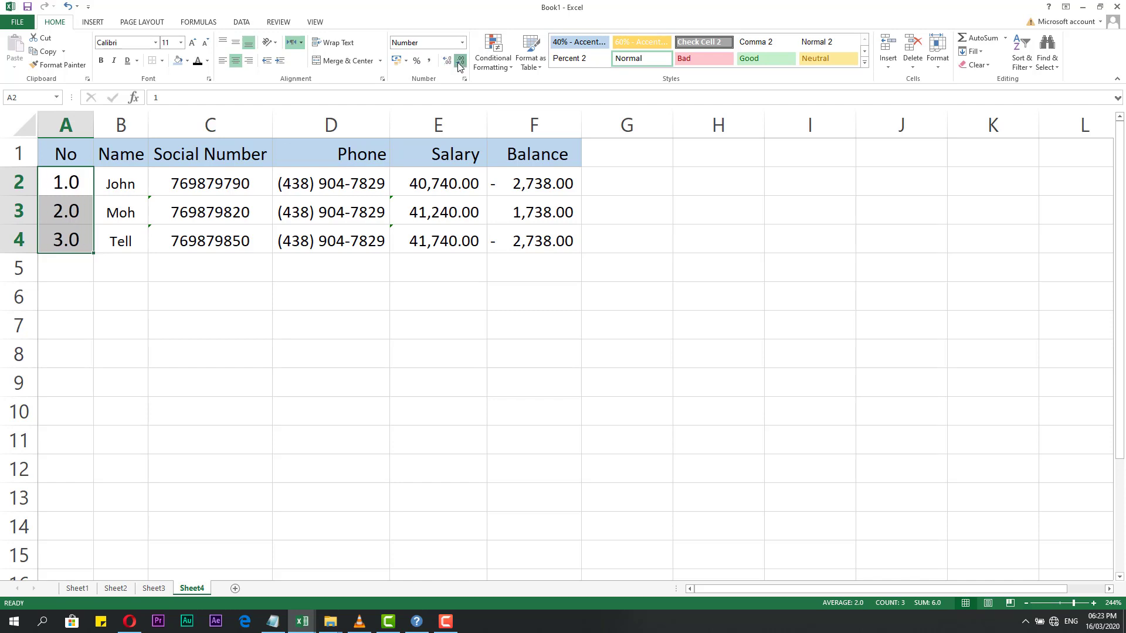
{"action": "left_click", "coordinate": [461, 61]}
{"action": "left_click", "coordinate": [152, 332]}
{"action": "left_click_drag", "start_coordinate": [76, 192], "coordinate": [72, 246]}
{"action": "left_click", "coordinate": [141, 305]}
- Apply the $ English (United States) accounting format to the whole Salary column
{"action": "left_click", "coordinate": [427, 287]}
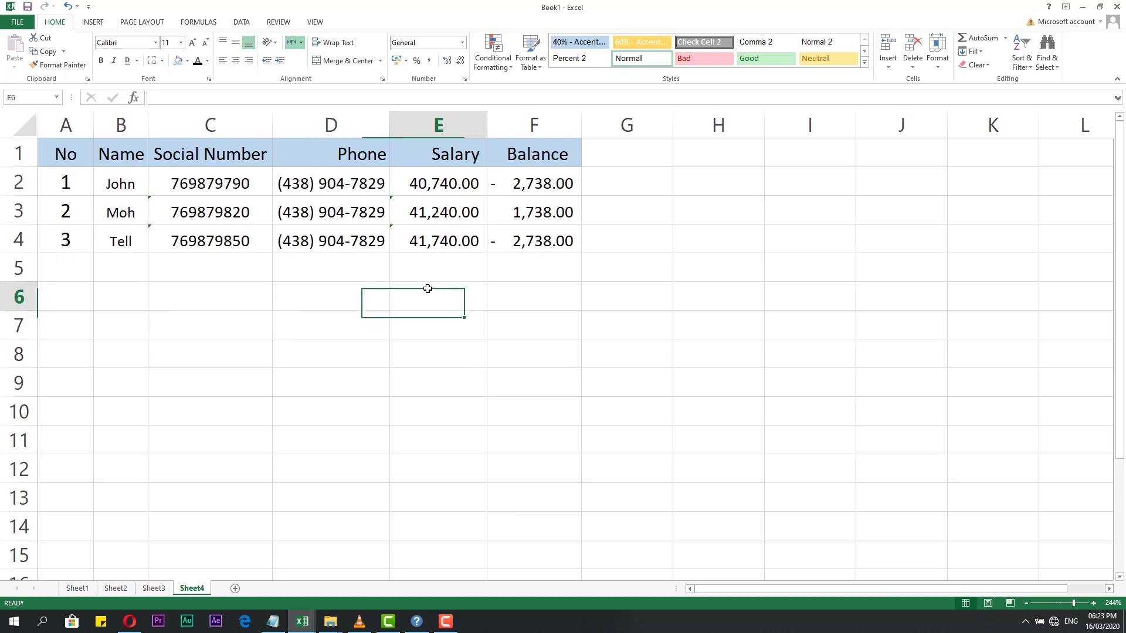
{"action": "left_click", "coordinate": [437, 186]}
{"action": "left_click_drag", "start_coordinate": [437, 185], "coordinate": [440, 232]}
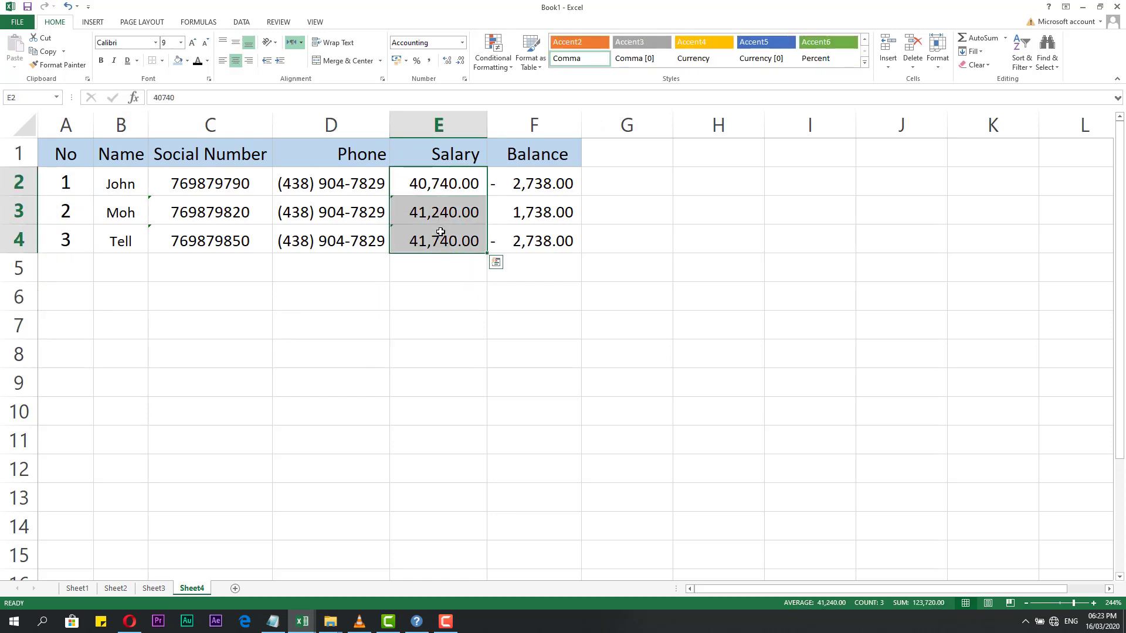
{"action": "left_click", "coordinate": [434, 289]}
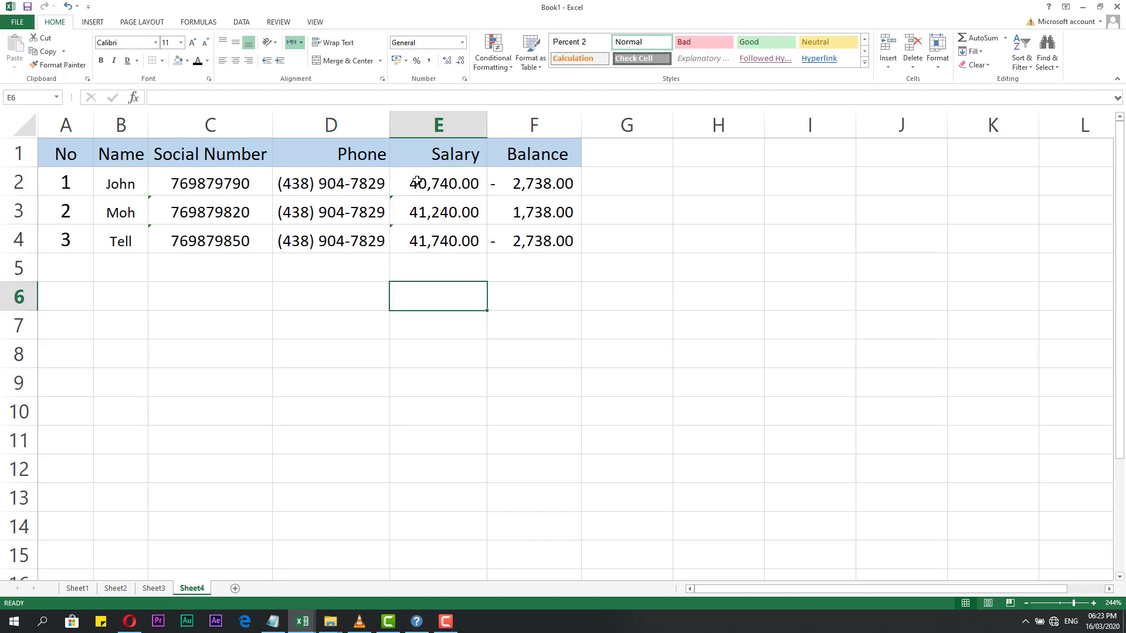
{"action": "left_click_drag", "start_coordinate": [417, 181], "coordinate": [423, 232]}
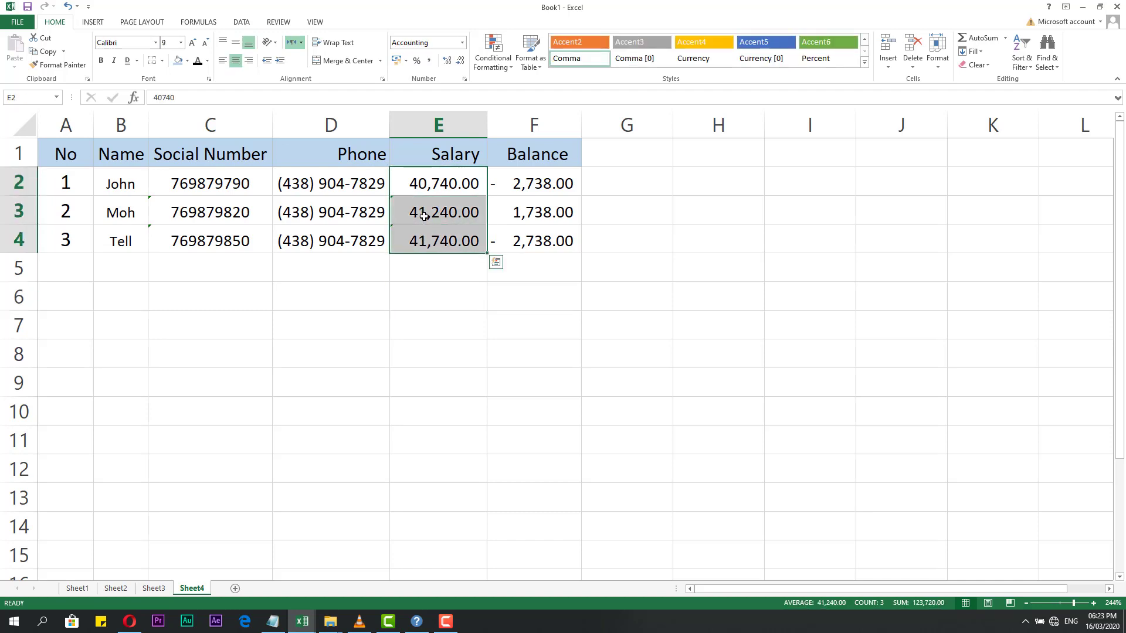
{"action": "left_click", "coordinate": [429, 122]}
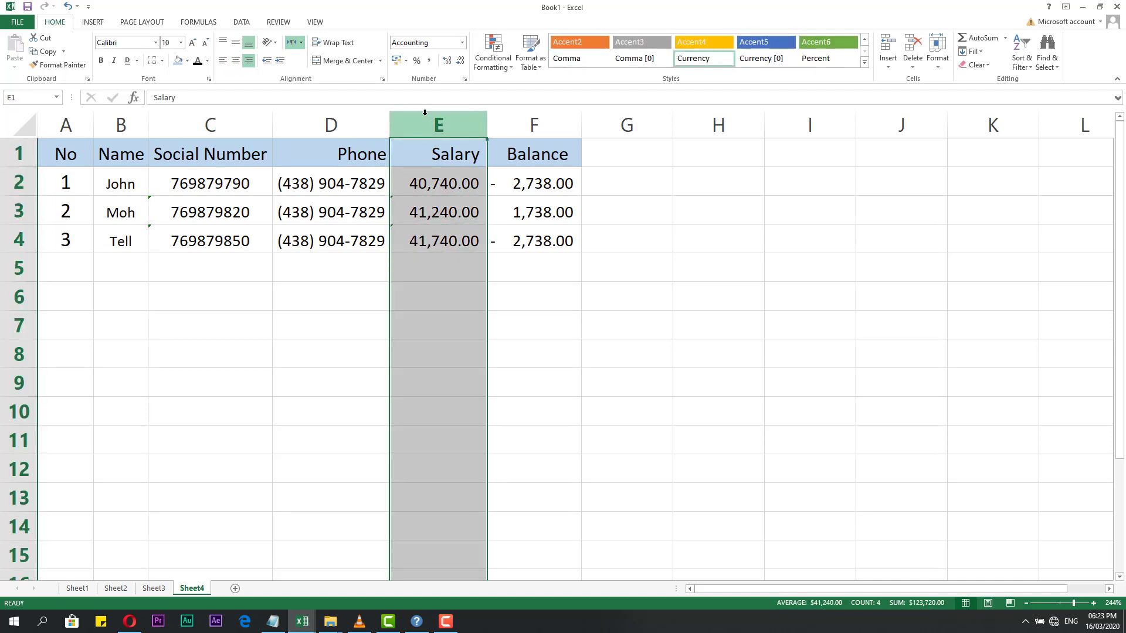
{"action": "left_click", "coordinate": [404, 63]}
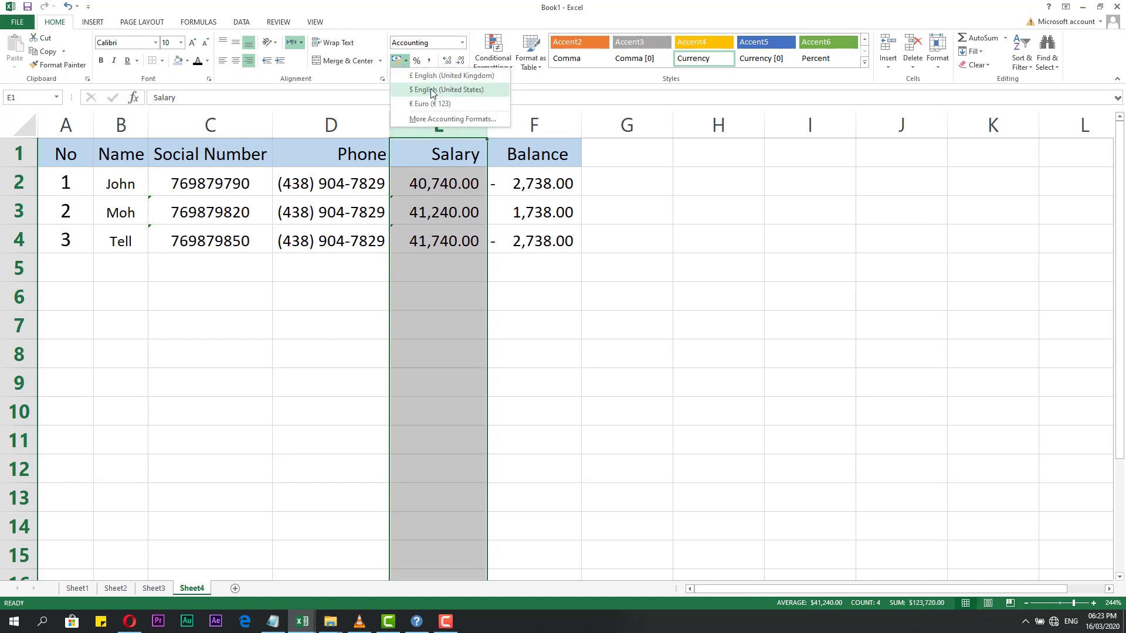
{"action": "left_click", "coordinate": [403, 94]}
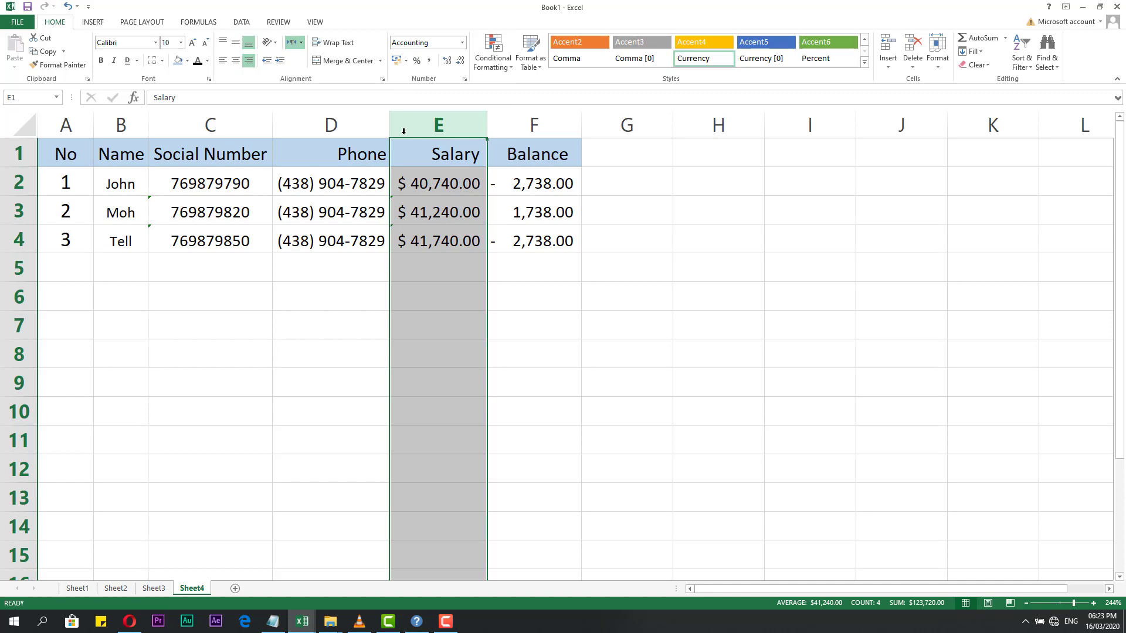
{"action": "left_click", "coordinate": [404, 183]}
{"action": "left_click_drag", "start_coordinate": [404, 181], "coordinate": [409, 234]}
{"action": "left_click", "coordinate": [410, 186]}
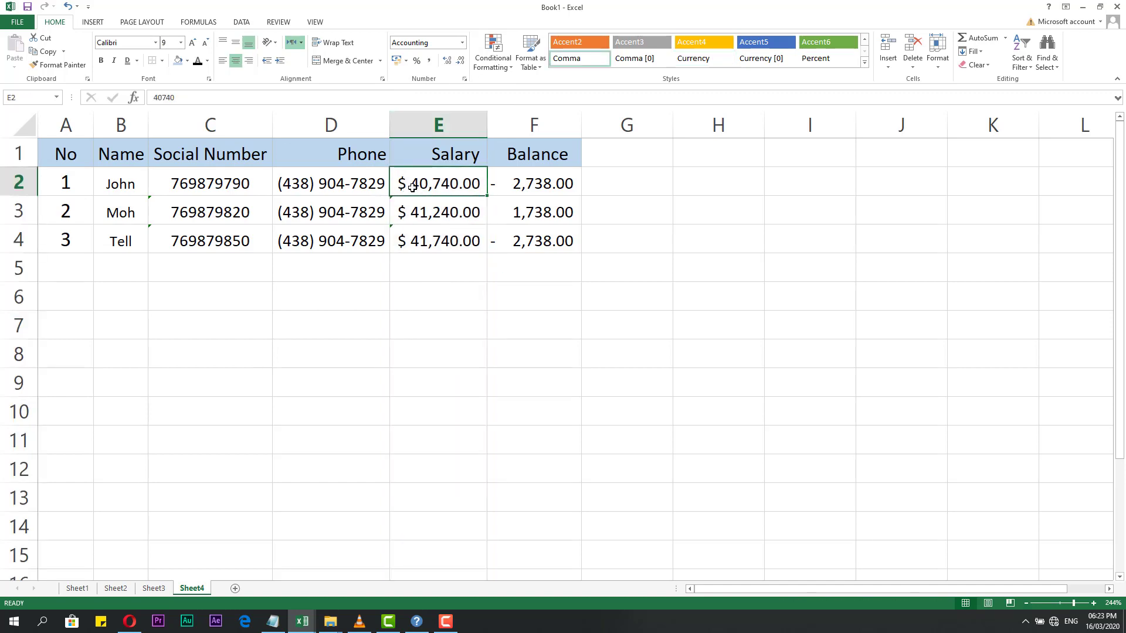
{"action": "left_click", "coordinate": [413, 210]}
{"action": "left_click", "coordinate": [419, 178]}
- Switch the Salary column to the £ English (United Kingdom) accounting format
{"action": "left_click", "coordinate": [437, 125]}
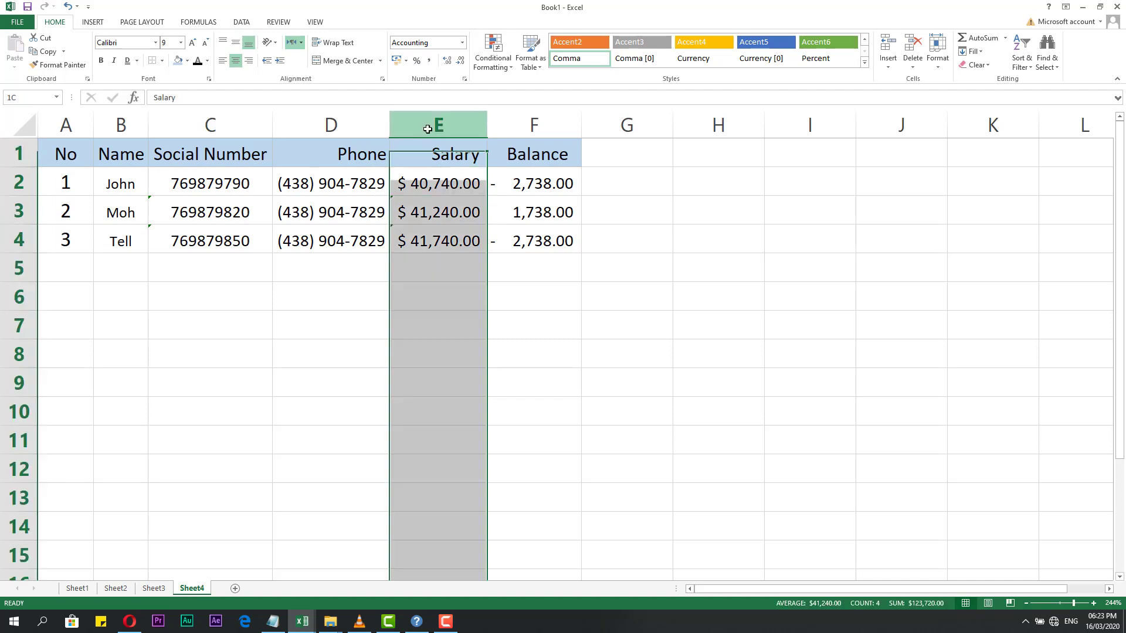
{"action": "left_click", "coordinate": [406, 60]}
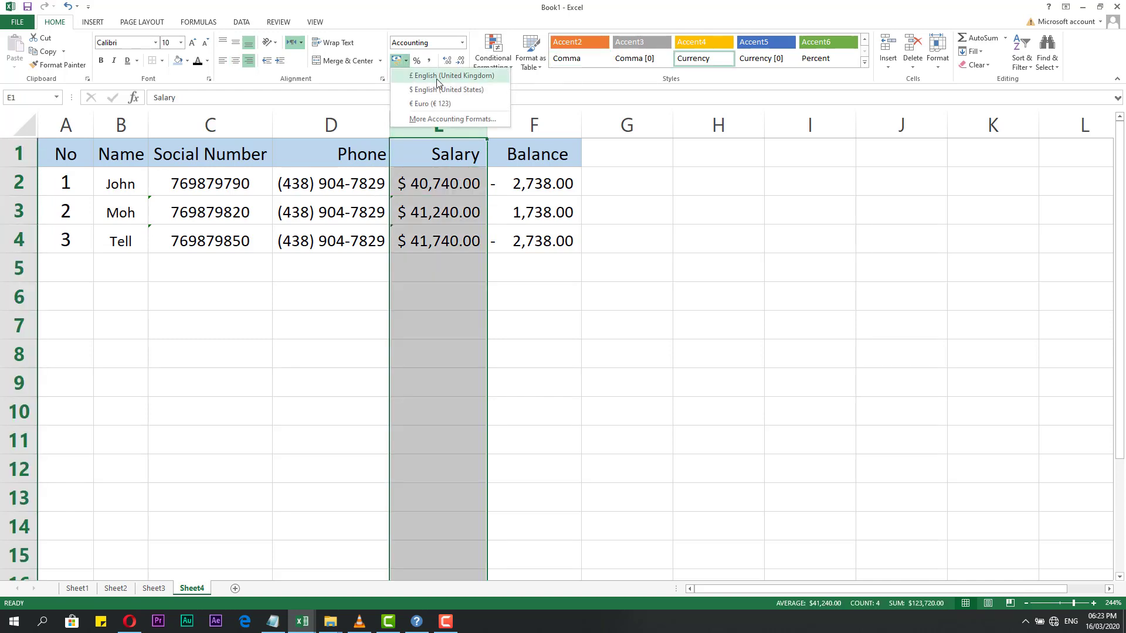
{"action": "left_click", "coordinate": [436, 79]}
- Browse the currency symbols offered under More Accounting Formats for the Salary column, and cancel without choosing one
{"action": "left_click", "coordinate": [406, 60]}
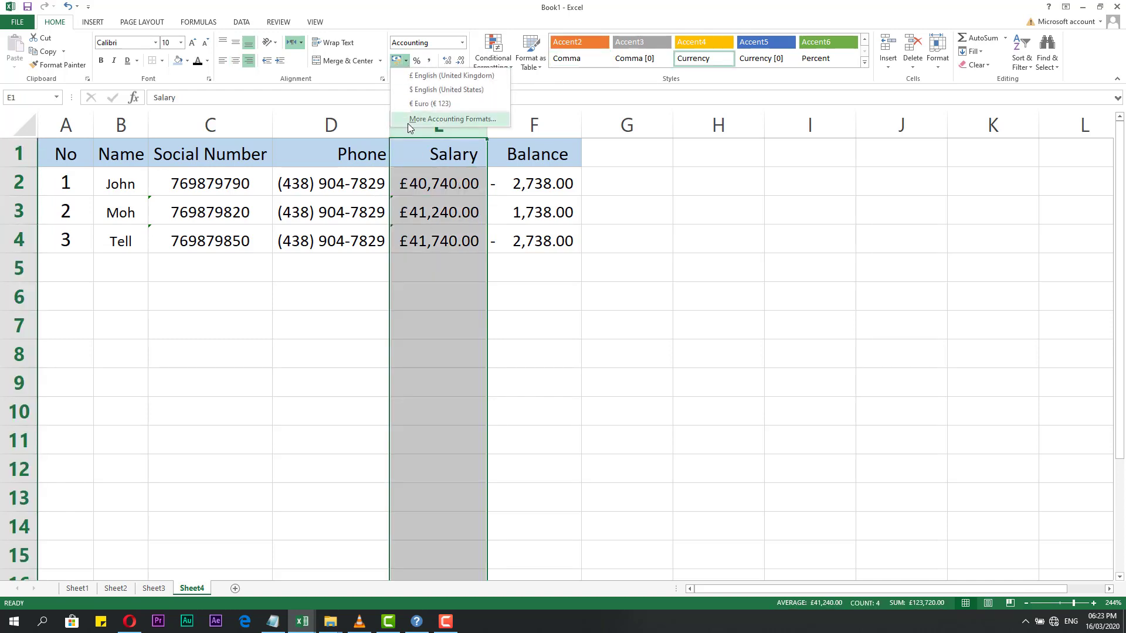
{"action": "left_click", "coordinate": [455, 121]}
{"action": "left_click_drag", "start_coordinate": [503, 126], "coordinate": [784, 129]}
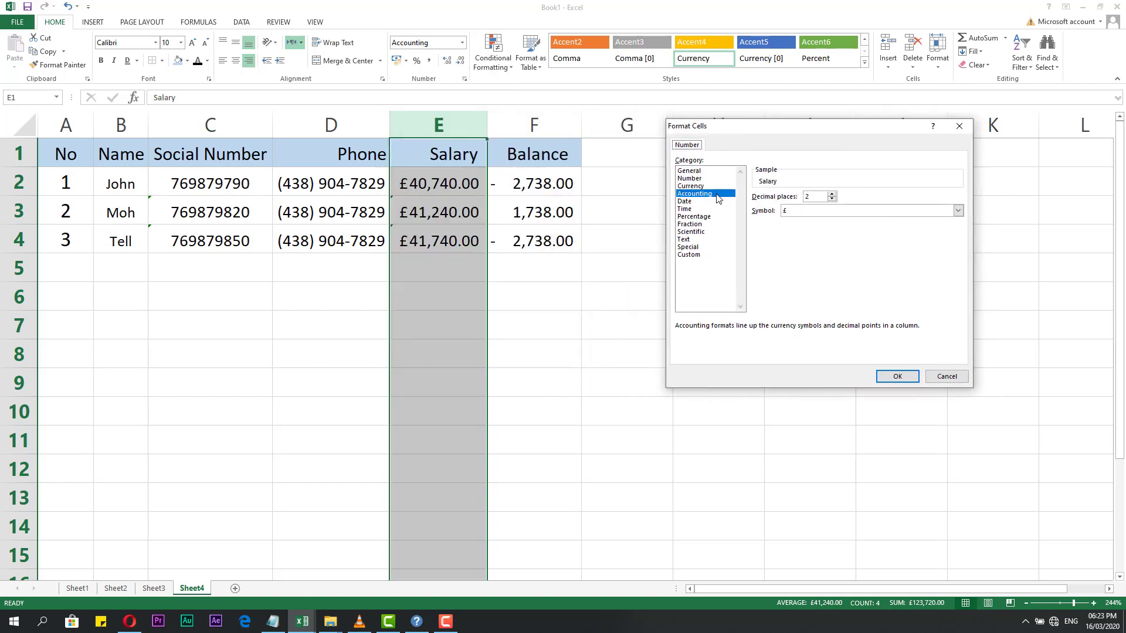
{"action": "left_click", "coordinate": [957, 211]}
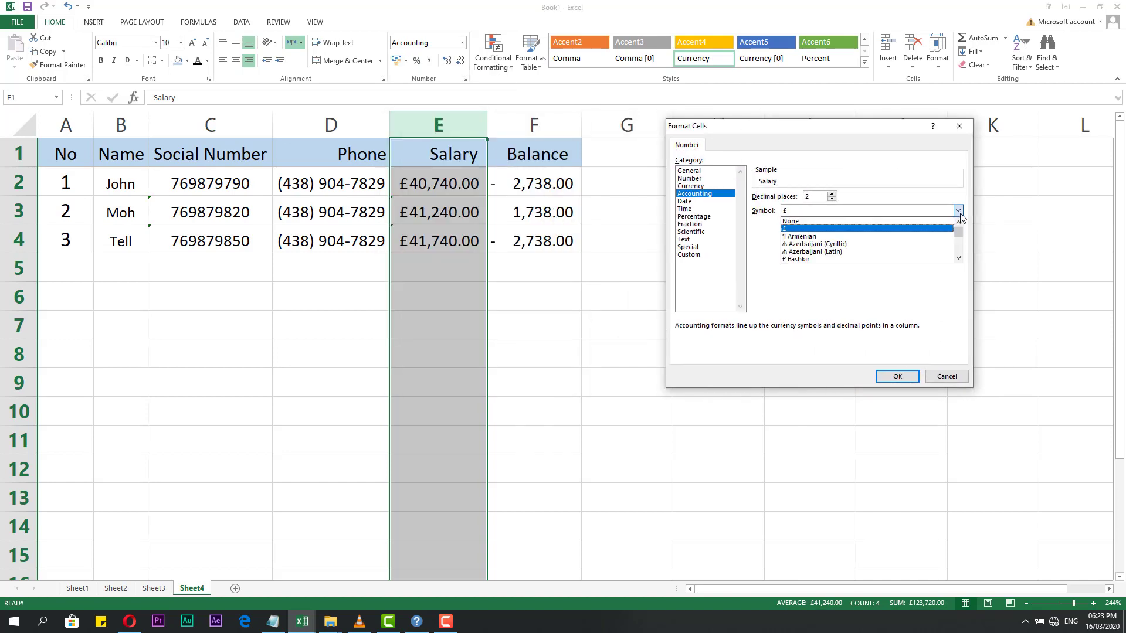
{"action": "left_click_drag", "start_coordinate": [962, 235], "coordinate": [960, 261]}
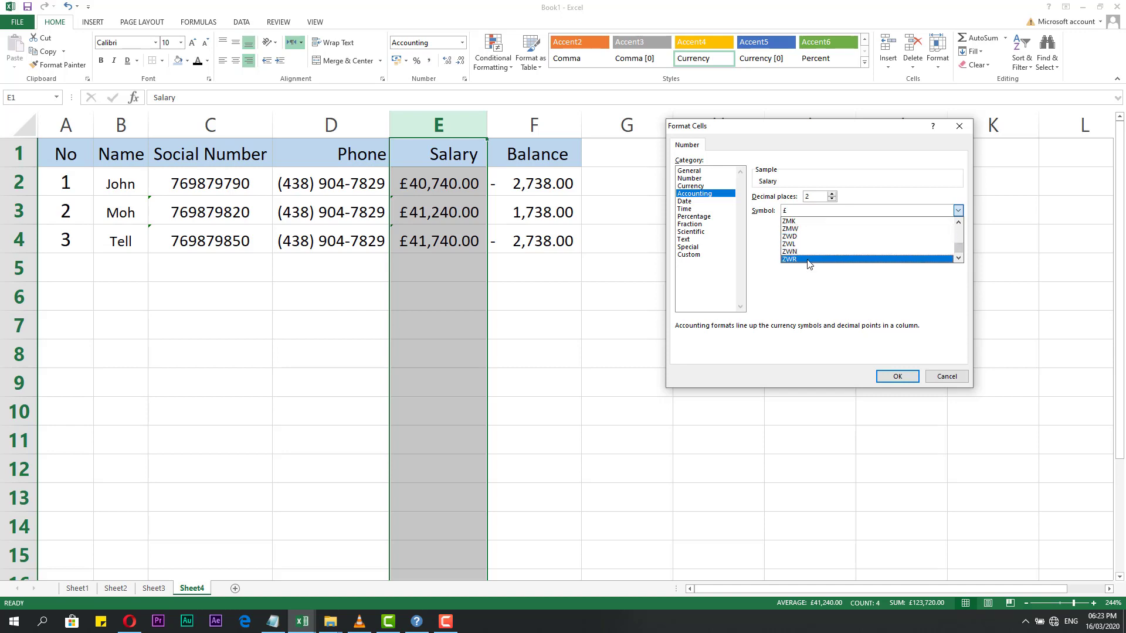
{"action": "left_click", "coordinate": [952, 378]}
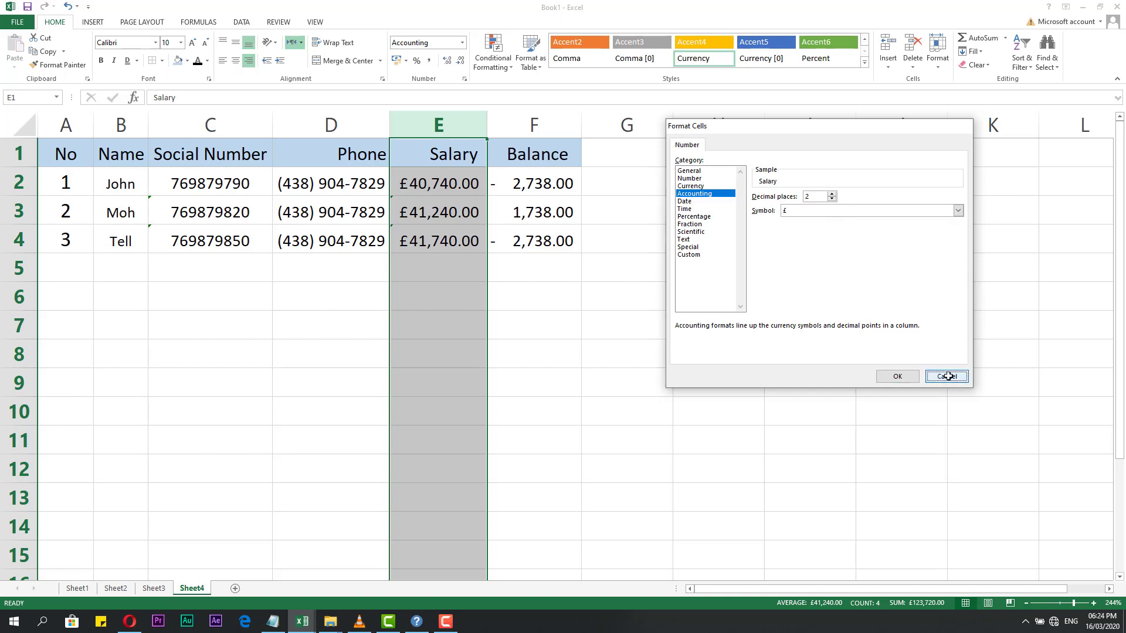
{"action": "left_click", "coordinate": [952, 378]}
- Set the Salary column's accounting format back to $ English (United States)
{"action": "left_click", "coordinate": [406, 61]}
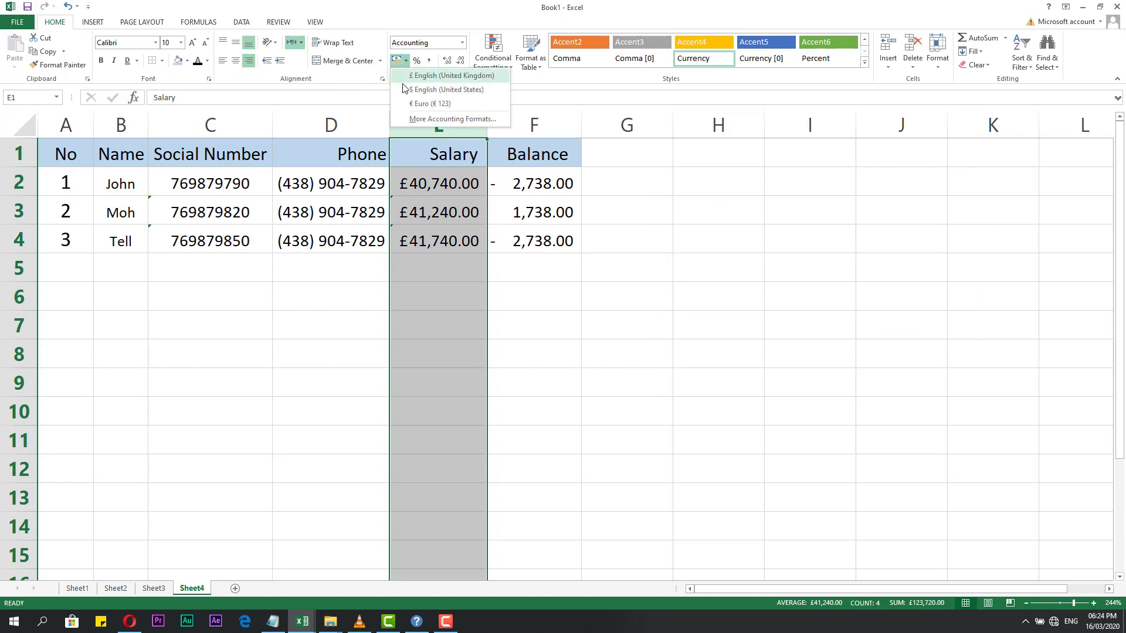
{"action": "left_click", "coordinate": [406, 94]}
{"action": "left_click", "coordinate": [433, 280]}
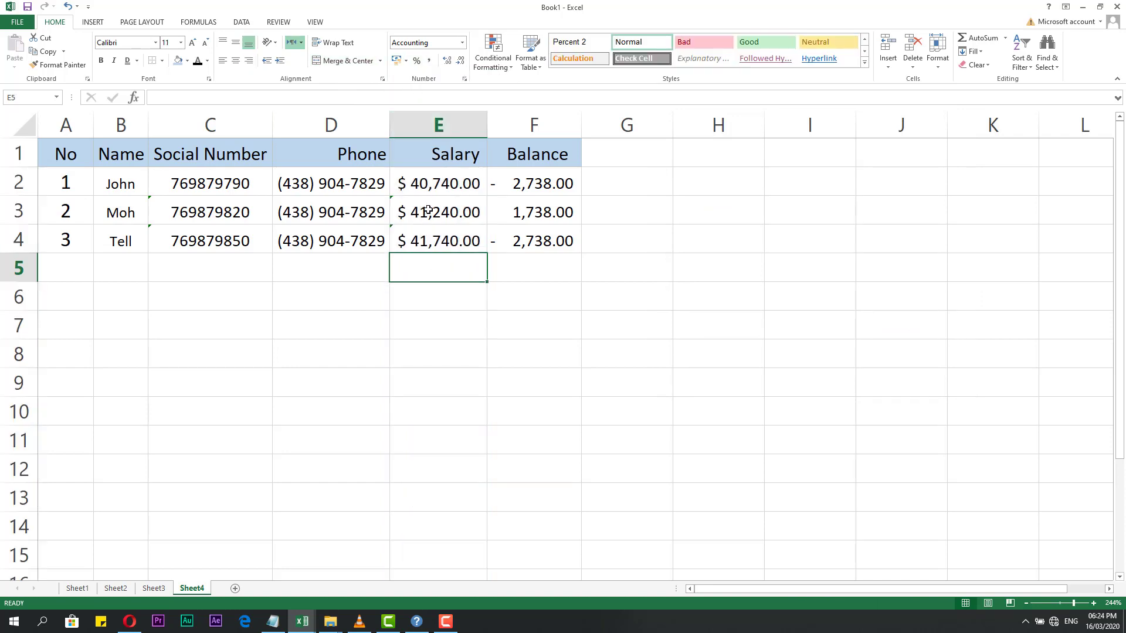
{"action": "left_click", "coordinate": [430, 212]}
{"action": "left_click", "coordinate": [422, 184]}
- Apply the Comma style to the Salary values in E2:E4
{"action": "left_click", "coordinate": [435, 293]}
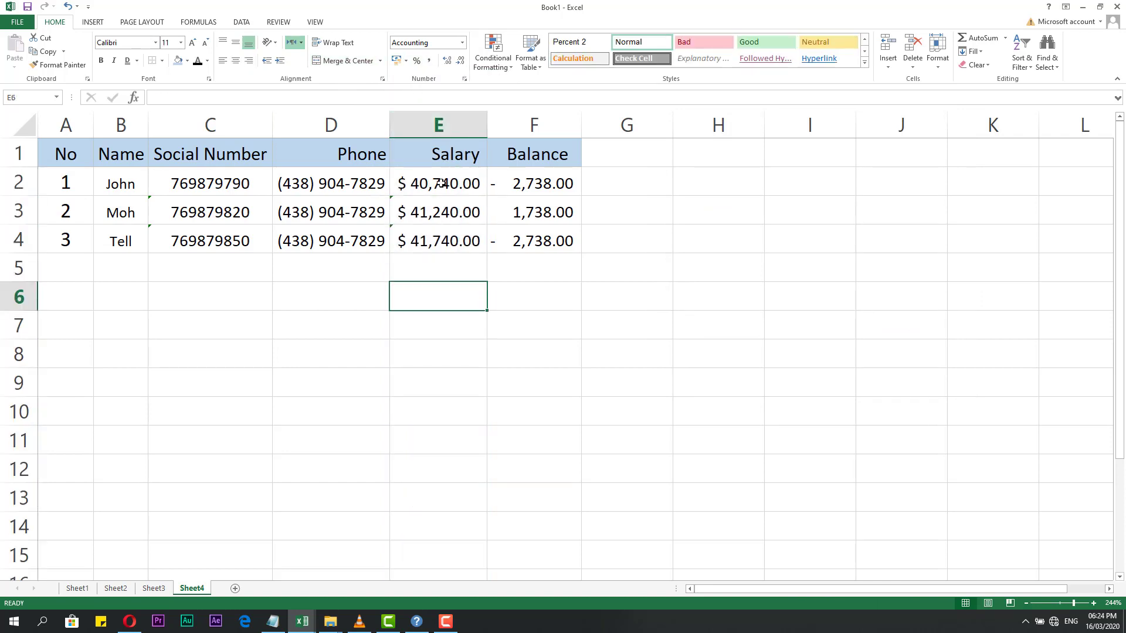
{"action": "left_click_drag", "start_coordinate": [440, 177], "coordinate": [438, 233]}
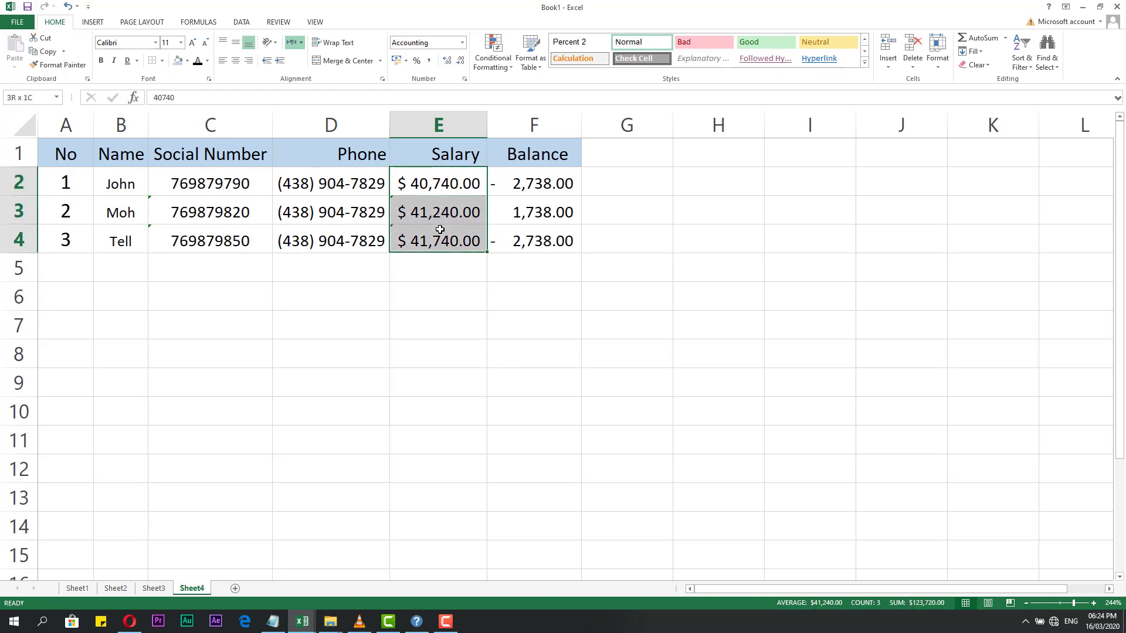
{"action": "left_click", "coordinate": [431, 61]}
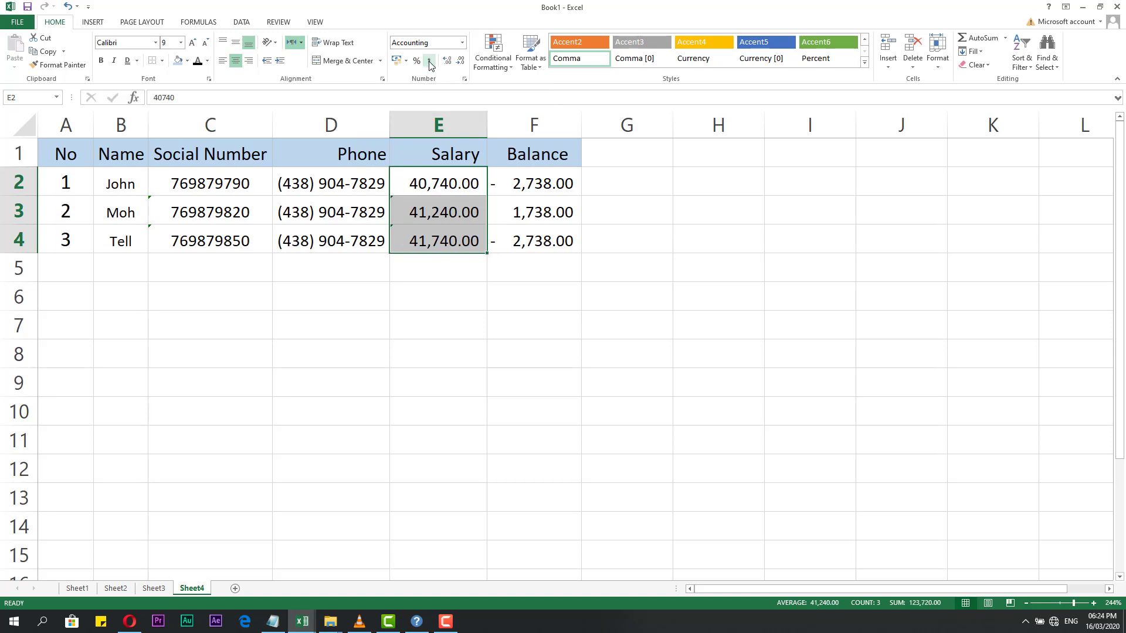
- Apply the default £ accounting format to the Salary values, and switch them to $ English (United States)
{"action": "left_click", "coordinate": [398, 61]}
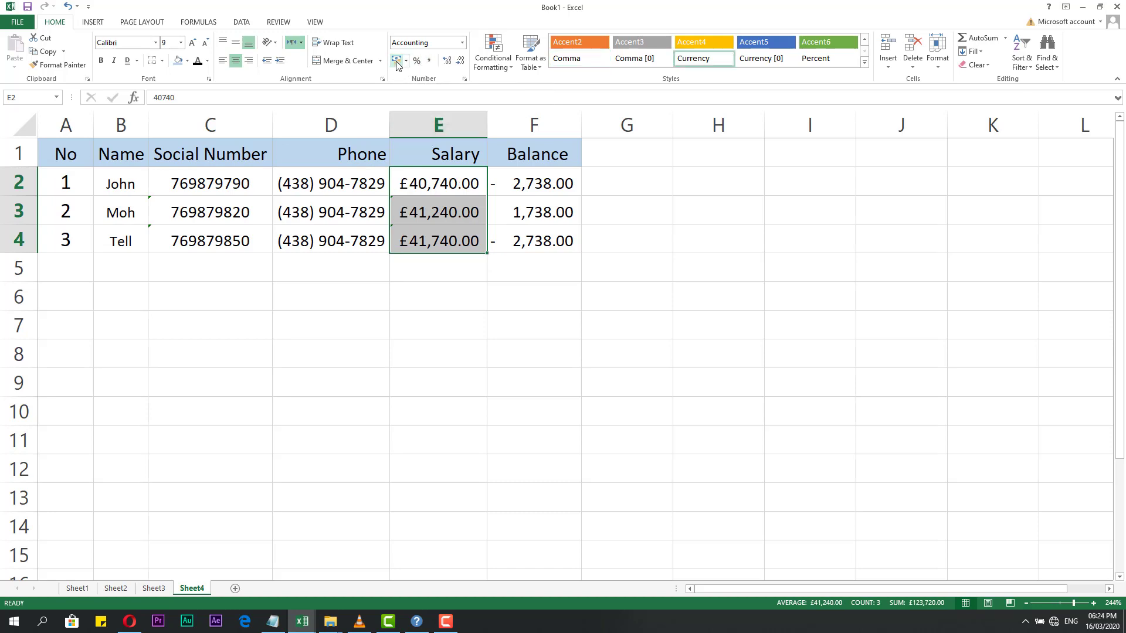
{"action": "left_click", "coordinate": [406, 61]}
{"action": "left_click", "coordinate": [445, 89]}
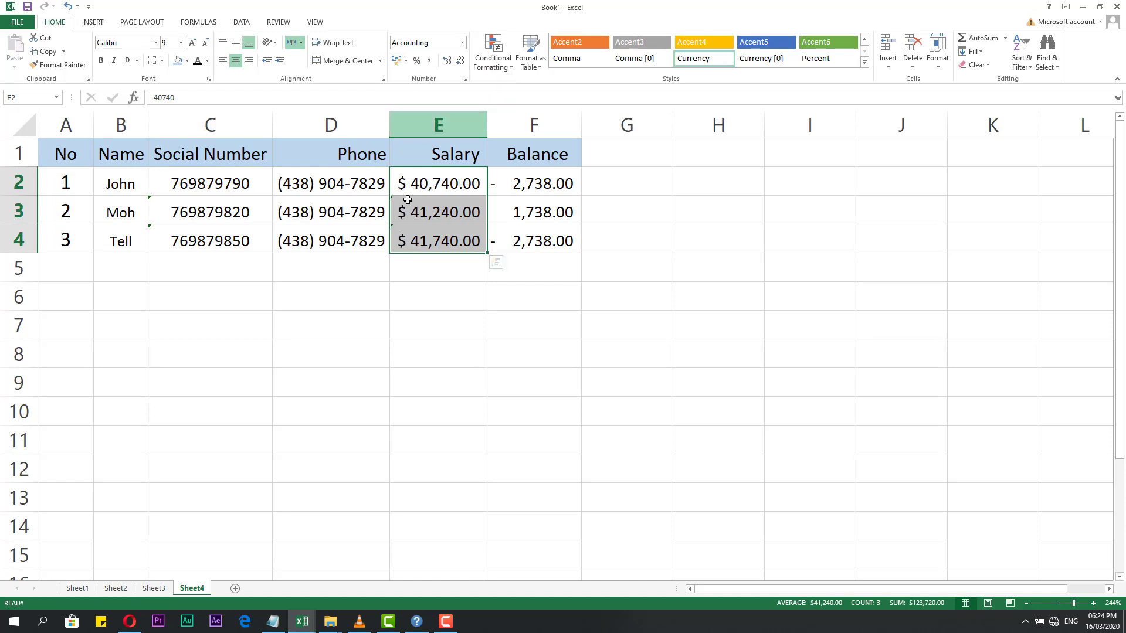
{"action": "left_click", "coordinate": [428, 270]}
- Reapply the Comma style to the Salary values in E2:E4
{"action": "left_click_drag", "start_coordinate": [426, 185], "coordinate": [434, 240]}
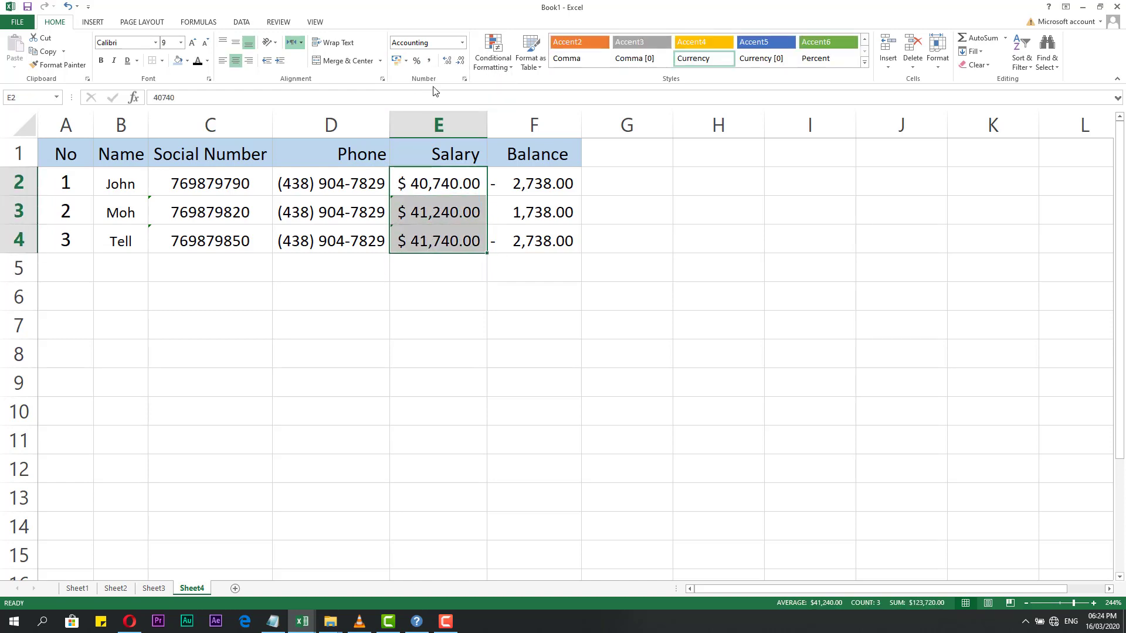
{"action": "left_click", "coordinate": [430, 62]}
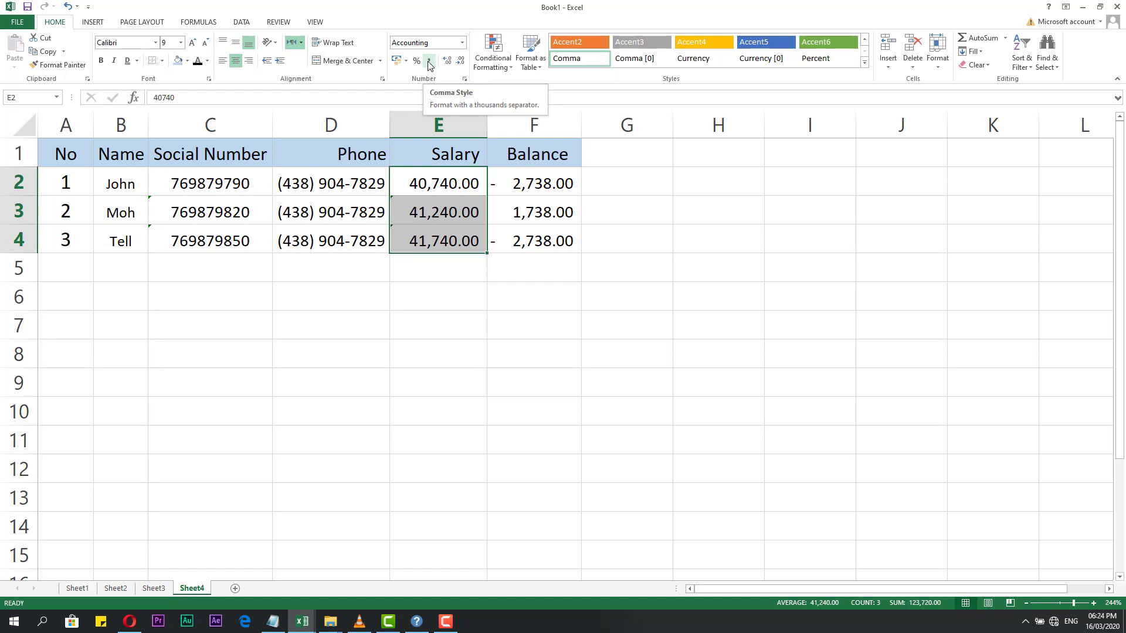
{"action": "left_click", "coordinate": [443, 288]}
- Open the cell formatting options for the Balance column and look at the currency symbols available for the Accounting category
{"action": "left_click", "coordinate": [525, 276]}
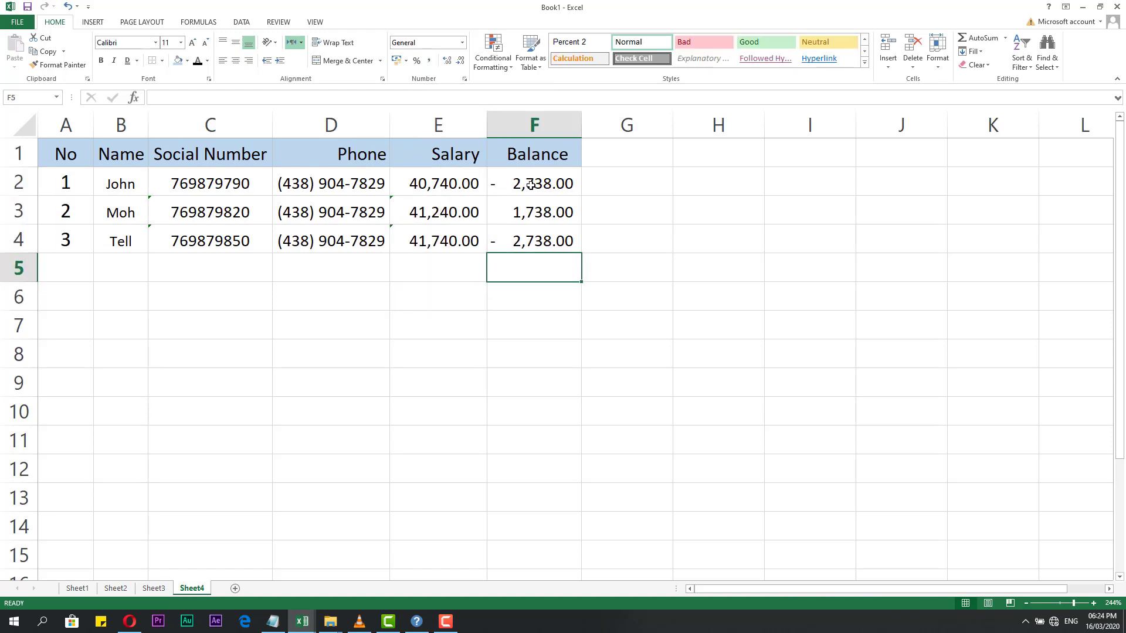
{"action": "left_click_drag", "start_coordinate": [531, 185], "coordinate": [516, 231]}
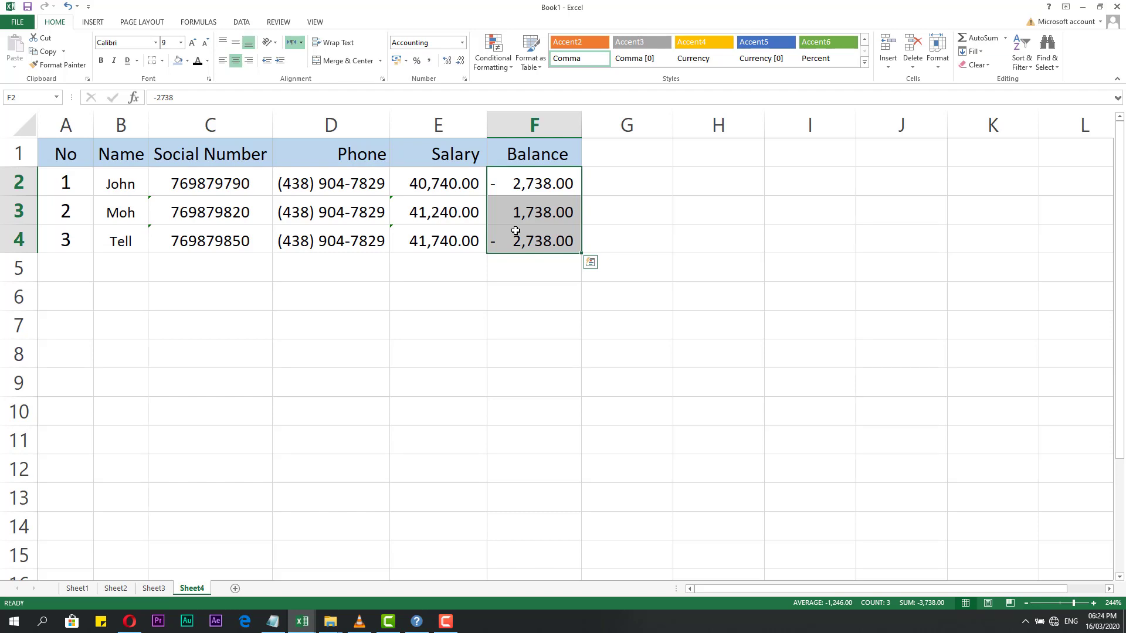
{"action": "left_click", "coordinate": [515, 222]}
{"action": "left_click_drag", "start_coordinate": [515, 183], "coordinate": [522, 236]}
{"action": "left_click", "coordinate": [535, 126]}
{"action": "right_click", "coordinate": [535, 129]}
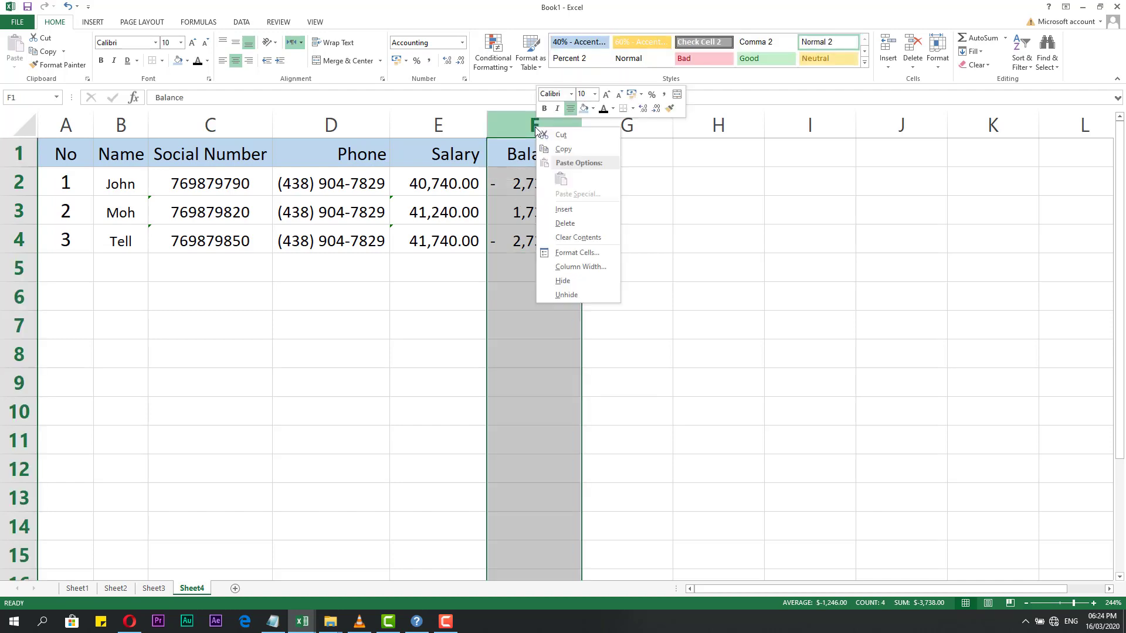
{"action": "left_click", "coordinate": [560, 252]}
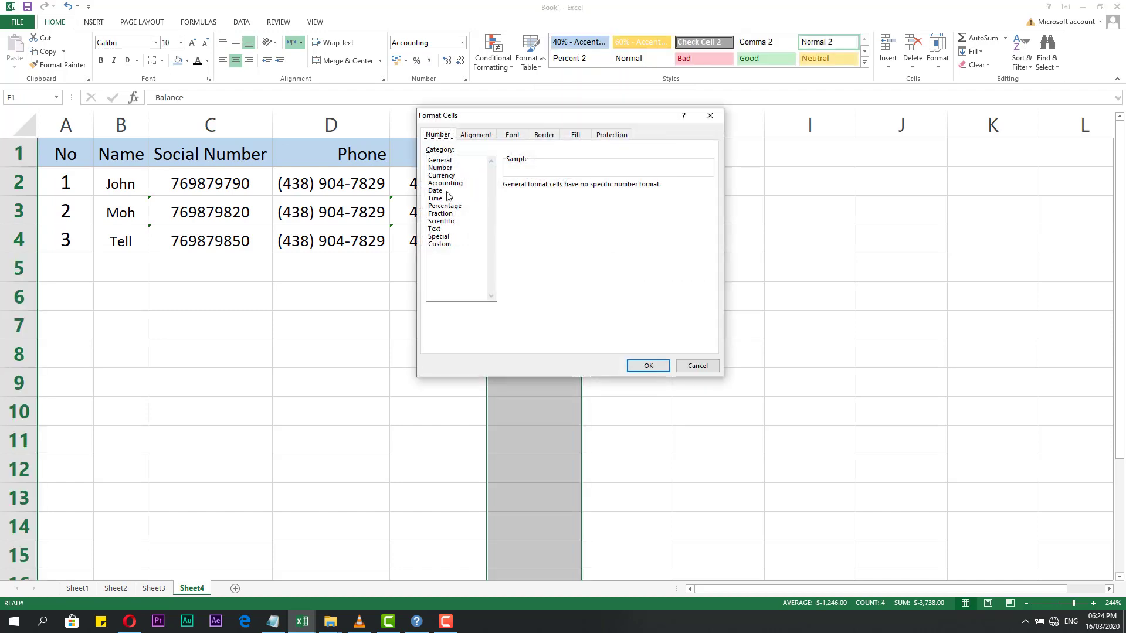
{"action": "left_click", "coordinate": [448, 184]}
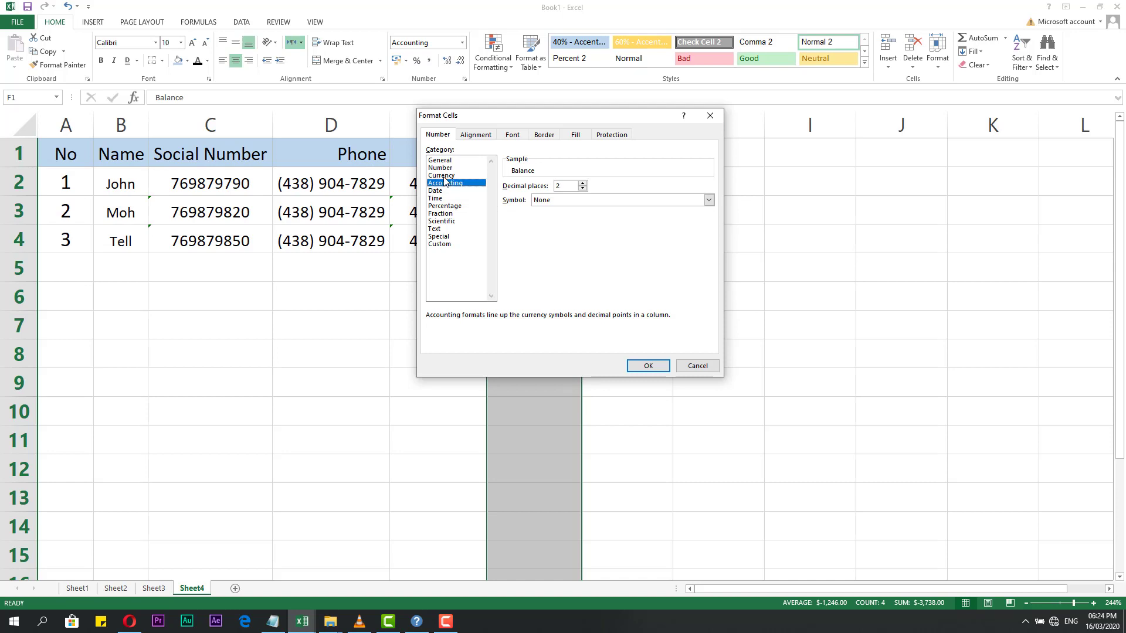
{"action": "left_click_drag", "start_coordinate": [499, 120], "coordinate": [639, 135]}
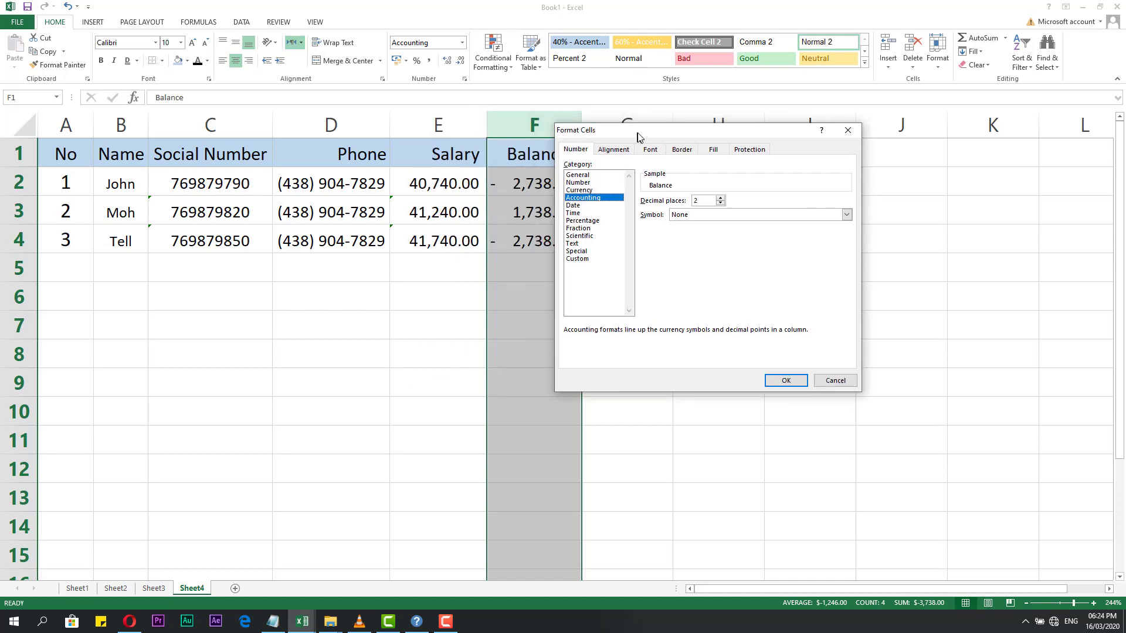
{"action": "left_click", "coordinate": [848, 215]}
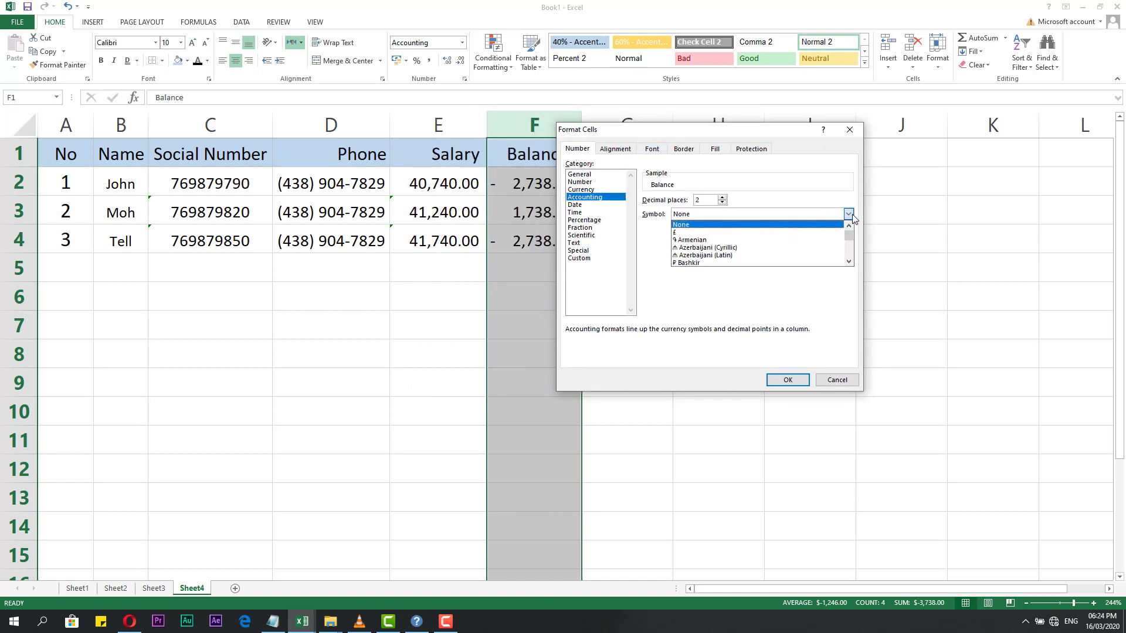
{"action": "left_click", "coordinate": [848, 214]}
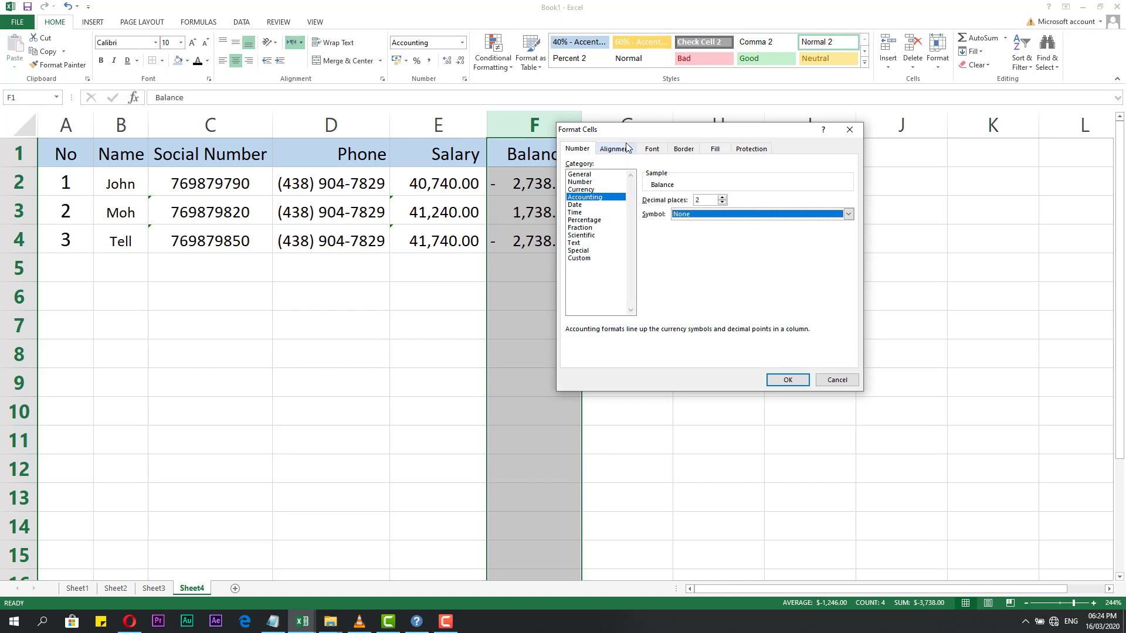
{"action": "left_click_drag", "start_coordinate": [630, 130], "coordinate": [680, 130]}
- Format the Balance column as Currency with no symbol and the black -1,234.10 style for negative numbers
{"action": "left_click", "coordinate": [639, 191]}
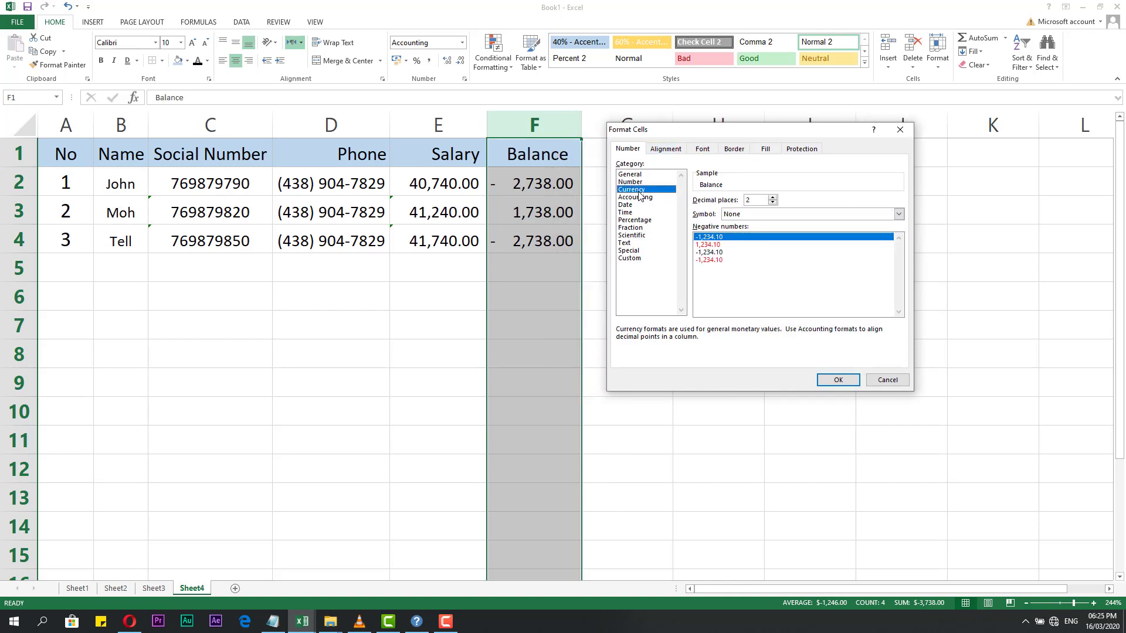
{"action": "left_click", "coordinate": [635, 183]}
{"action": "left_click", "coordinate": [633, 190]}
{"action": "left_click", "coordinate": [705, 244]}
{"action": "left_click", "coordinate": [707, 238]}
{"action": "left_click", "coordinate": [852, 381]}
{"action": "left_click", "coordinate": [622, 219]}
- Apply the Comma style to the Balance values in F2:F4, and switch them to the $ English (United States) accounting format
{"action": "left_click_drag", "start_coordinate": [578, 184], "coordinate": [572, 245]}
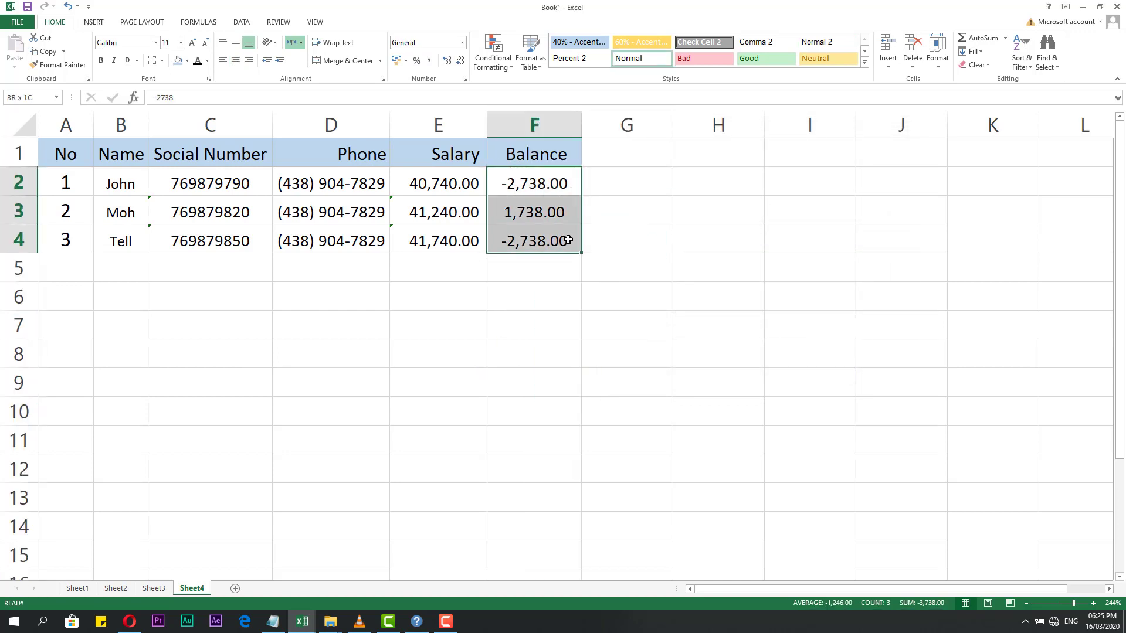
{"action": "left_click", "coordinate": [429, 63]}
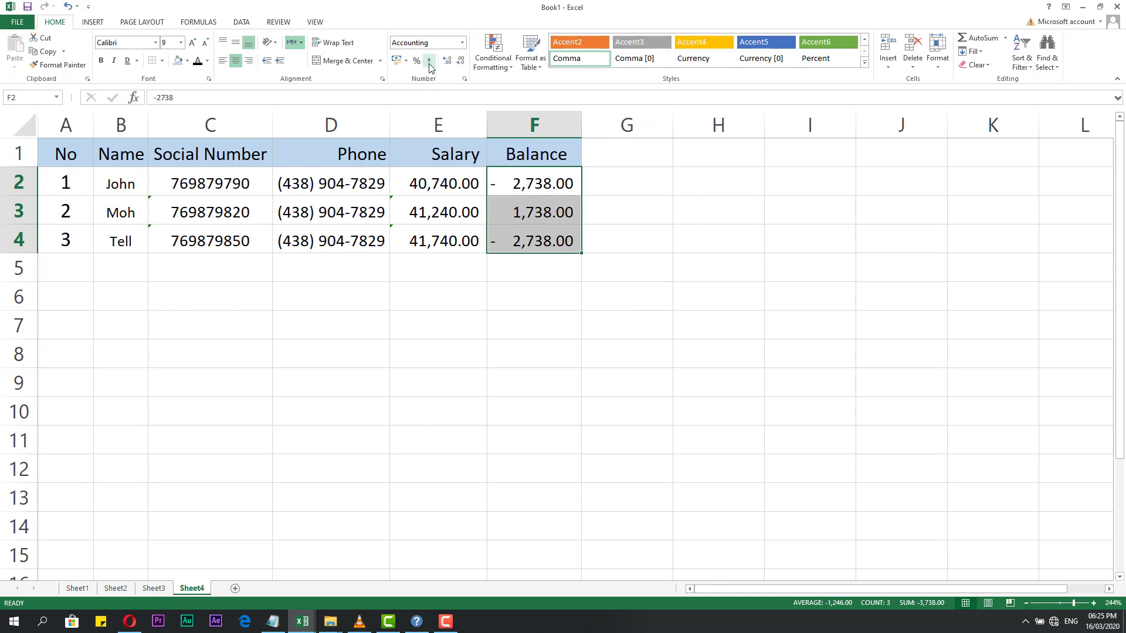
{"action": "left_click", "coordinate": [406, 60]}
{"action": "left_click", "coordinate": [413, 85]}
{"action": "left_click", "coordinate": [515, 284]}
{"action": "left_click_drag", "start_coordinate": [519, 185], "coordinate": [516, 234]}
{"action": "left_click", "coordinate": [542, 309]}
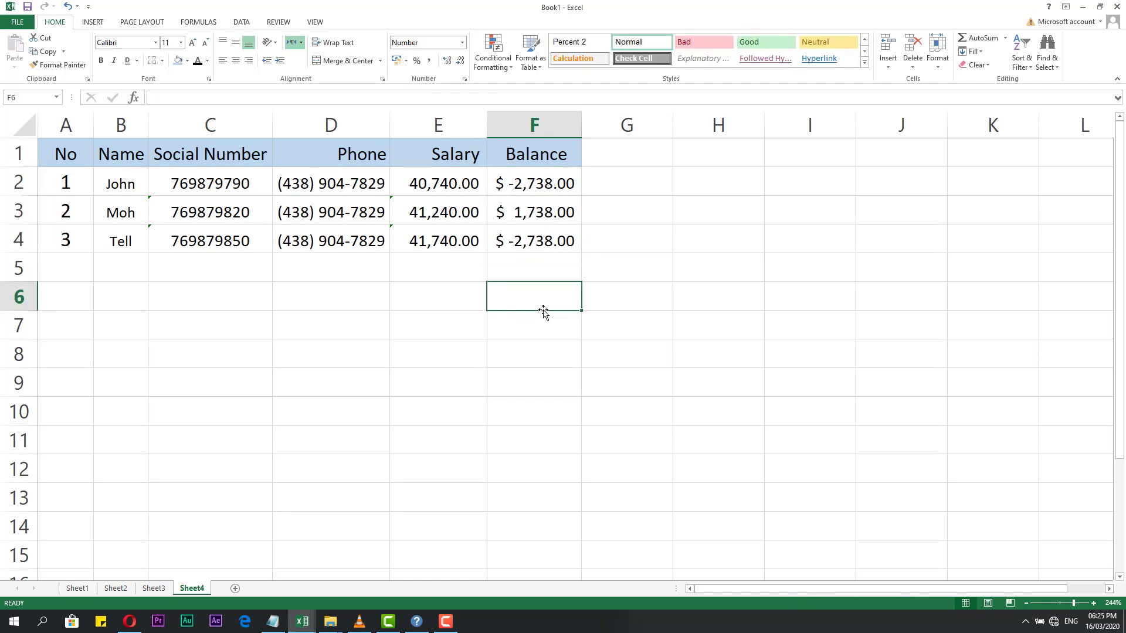
- Format the Social Number column with the Special type Social Security Number
{"action": "left_click", "coordinate": [391, 297]}
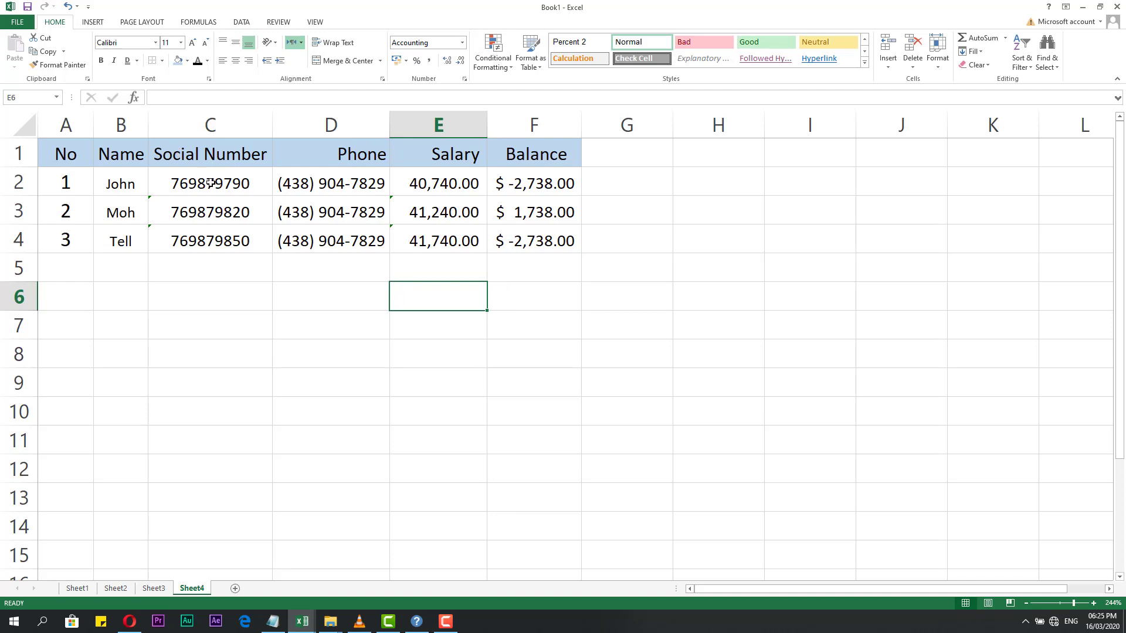
{"action": "left_click_drag", "start_coordinate": [210, 183], "coordinate": [211, 240]}
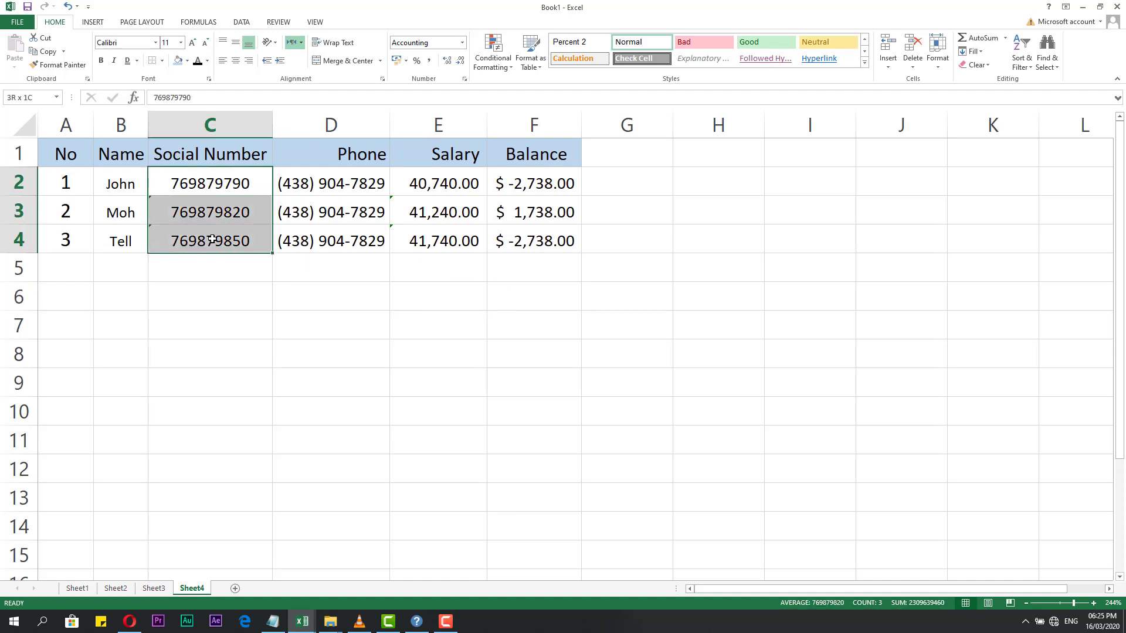
{"action": "left_click", "coordinate": [223, 123]}
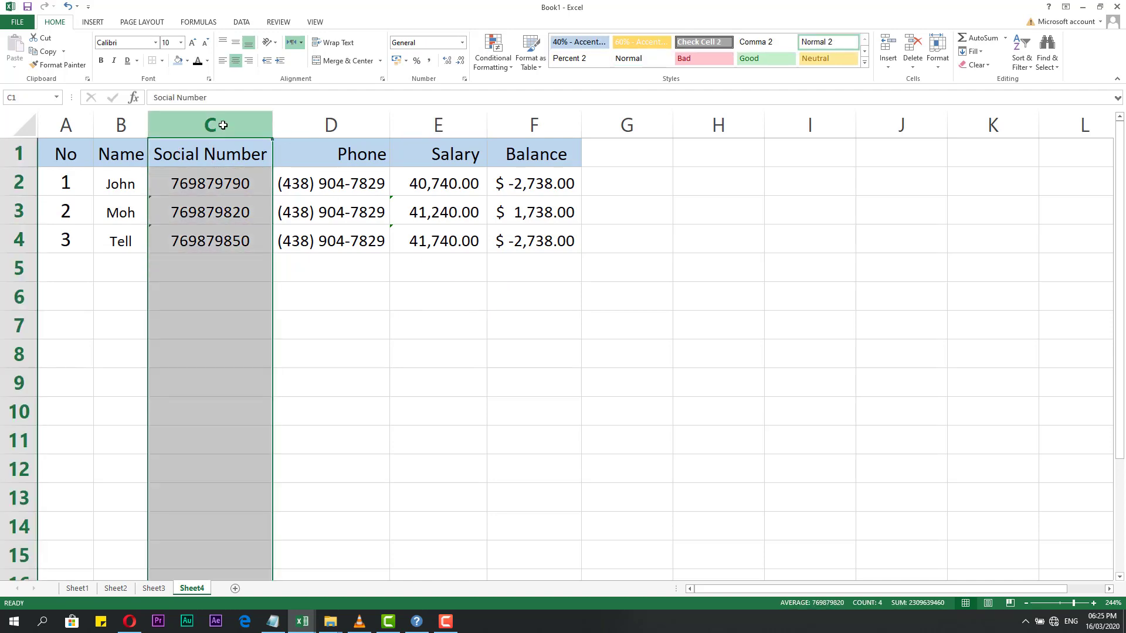
{"action": "left_click", "coordinate": [465, 78]}
{"action": "left_click", "coordinate": [687, 247]}
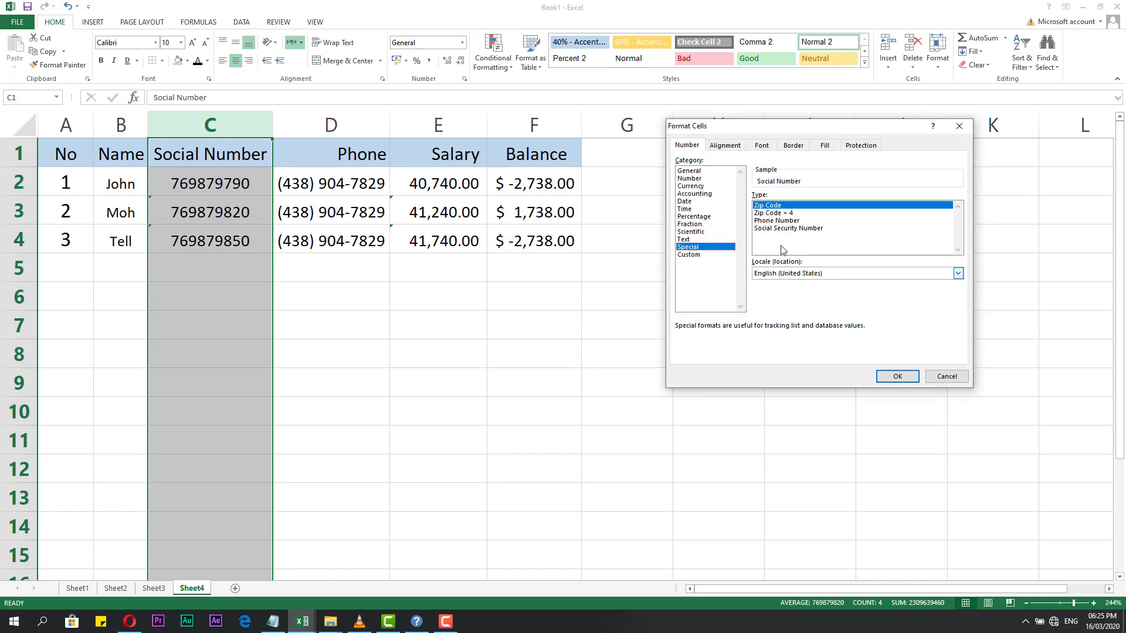
{"action": "left_click", "coordinate": [778, 229]}
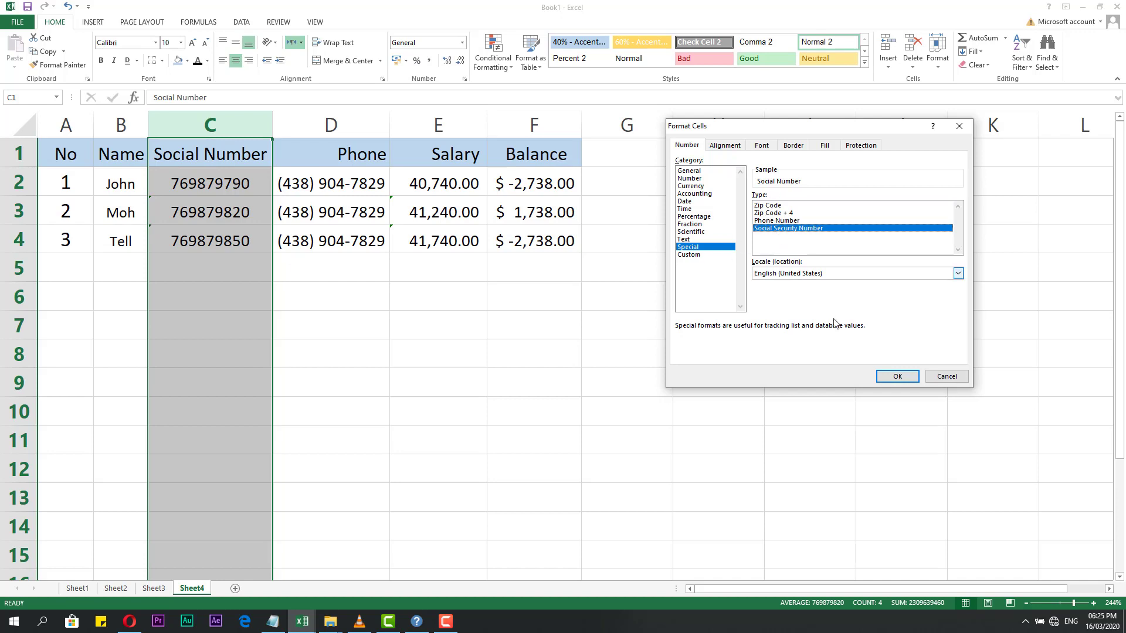
{"action": "left_click", "coordinate": [898, 377]}
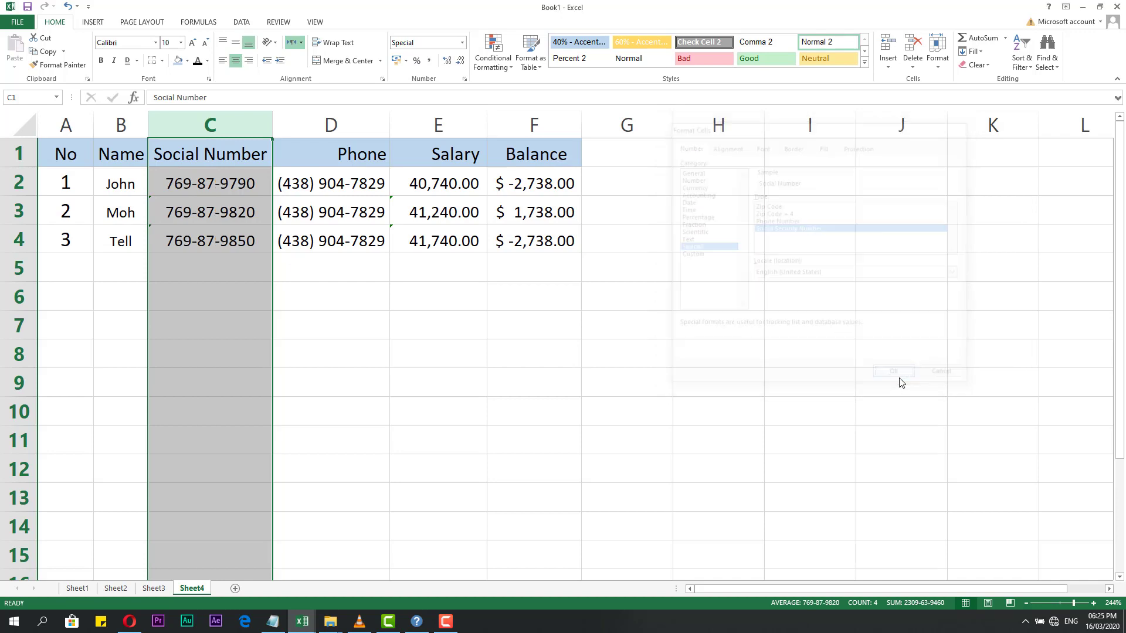
{"action": "left_click", "coordinate": [214, 180]}
{"action": "left_click", "coordinate": [213, 243]}
{"action": "left_click", "coordinate": [220, 296]}
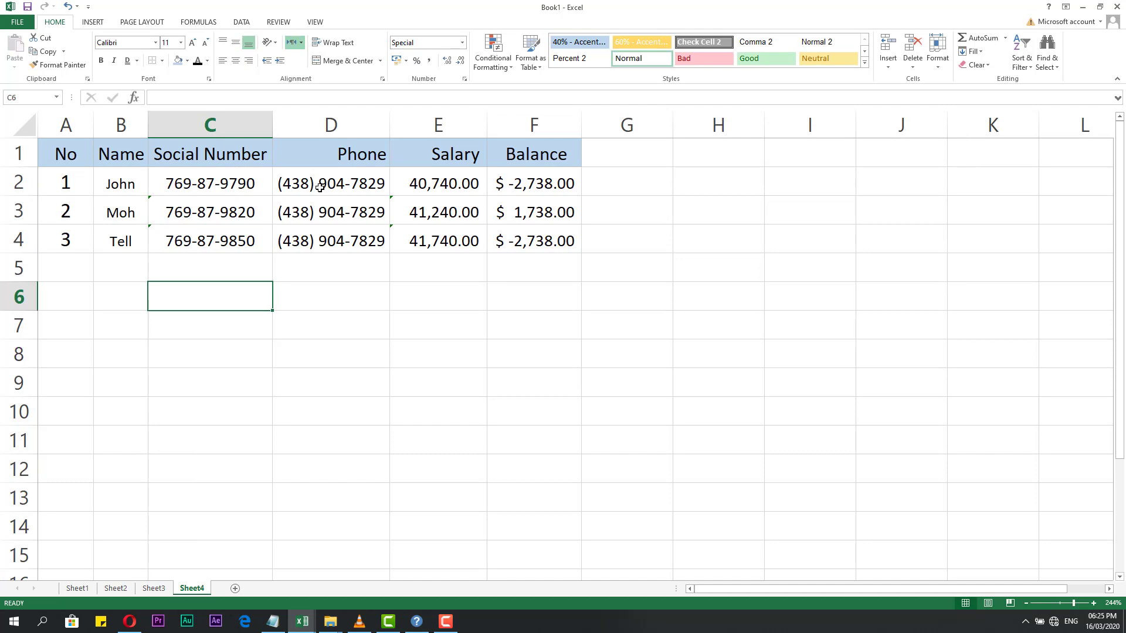
- Inspect the unformatted number stored in the first Phone cell, D2, and cancel the cell edit
{"action": "left_click", "coordinate": [320, 188]}
{"action": "left_click", "coordinate": [320, 239]}
{"action": "left_click", "coordinate": [309, 184]}
{"action": "left_click_drag", "start_coordinate": [308, 185], "coordinate": [327, 236]}
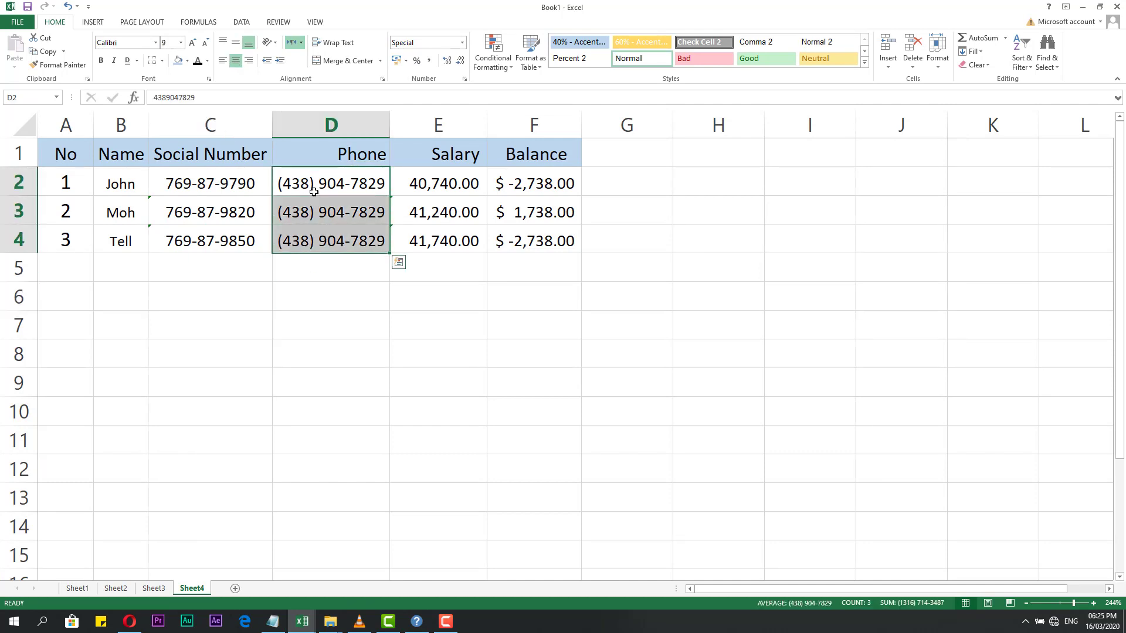
{"action": "double_click", "coordinate": [312, 188]}
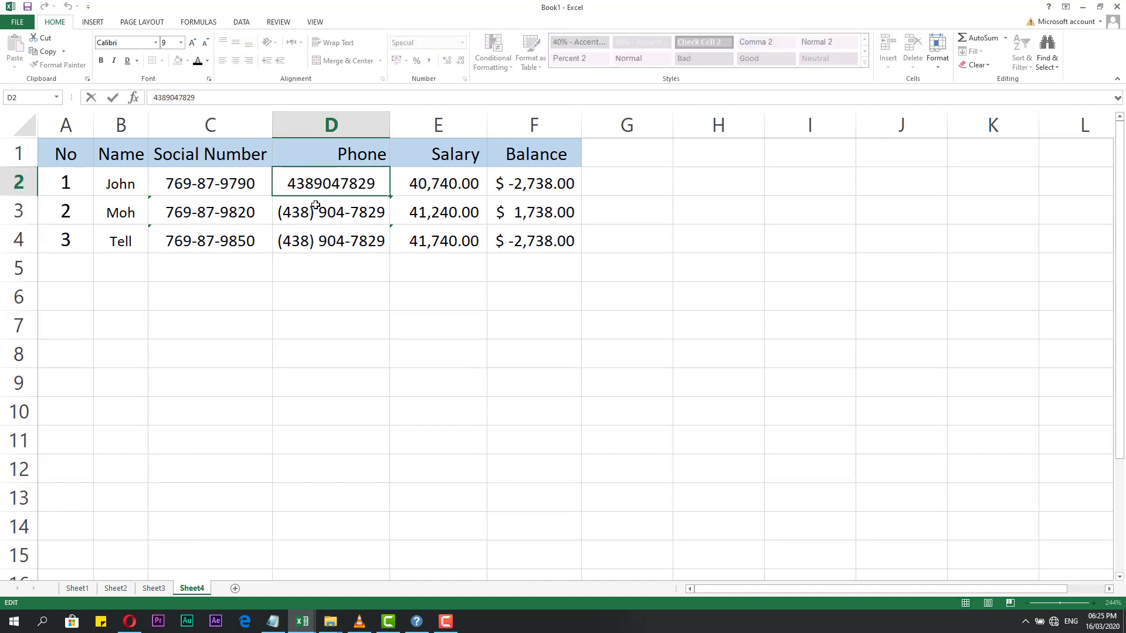
{"action": "key", "text": "Escape"}
{"action": "double_click", "coordinate": [323, 185]}
{"action": "key", "text": "Escape"}
- Set the Phone column's number format to General
{"action": "left_click", "coordinate": [303, 154]}
{"action": "left_click", "coordinate": [329, 124]}
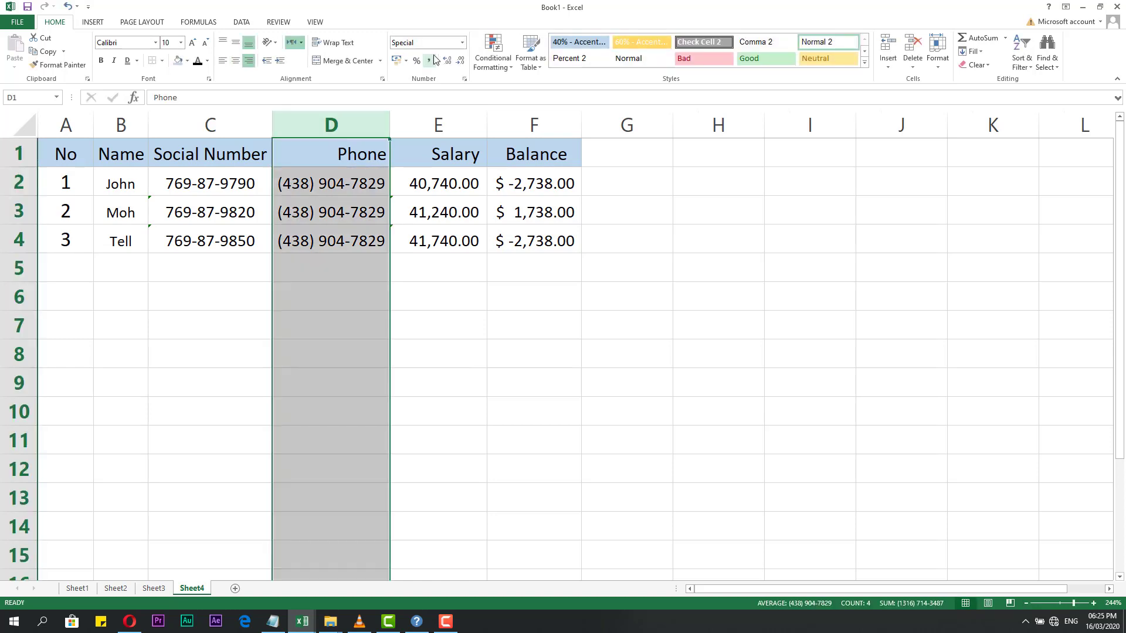
{"action": "left_click", "coordinate": [462, 42]}
{"action": "left_click", "coordinate": [445, 57]}
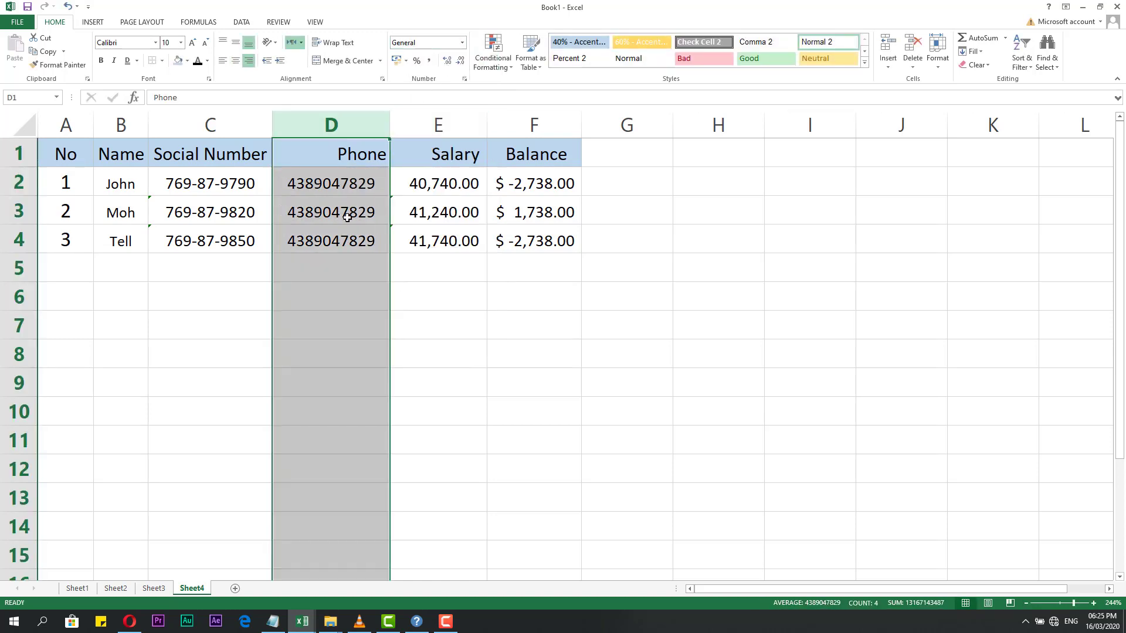
{"action": "left_click", "coordinate": [332, 266]}
- Format the Phone column with the Special type Phone Number
{"action": "left_click", "coordinate": [317, 182]}
{"action": "left_click", "coordinate": [329, 123]}
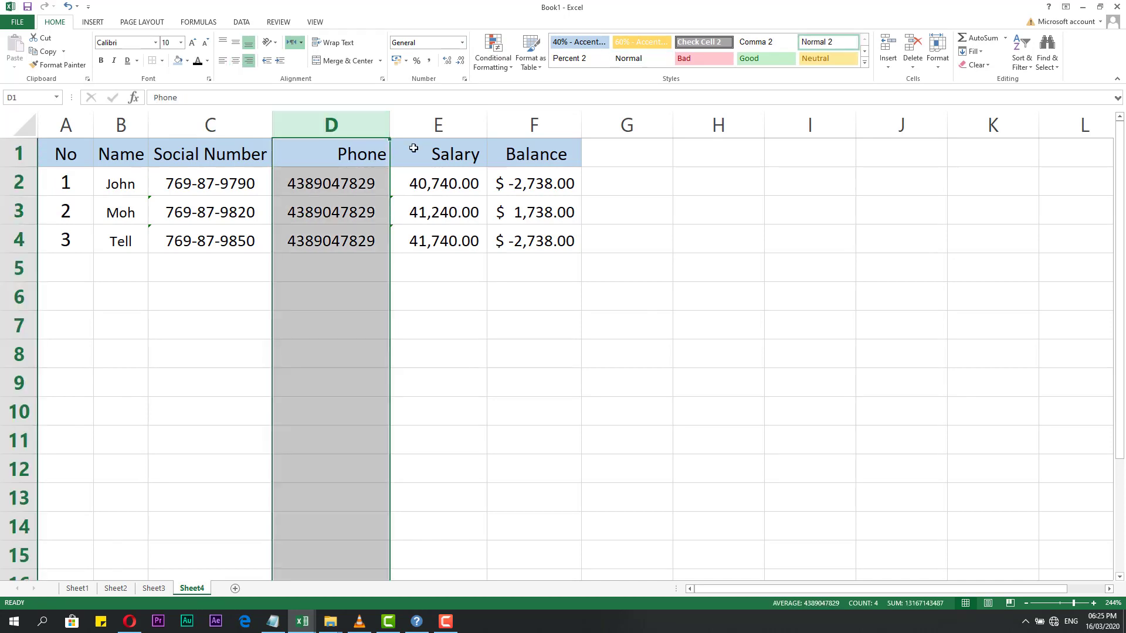
{"action": "left_click", "coordinate": [464, 79]}
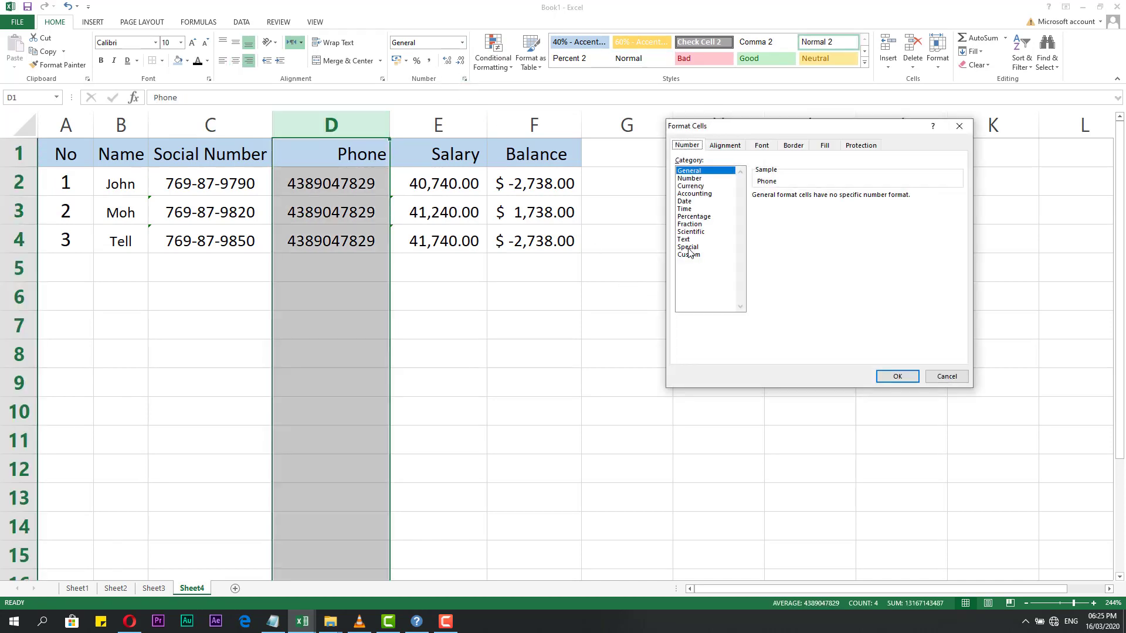
{"action": "left_click", "coordinate": [688, 247]}
{"action": "left_click", "coordinate": [783, 222]}
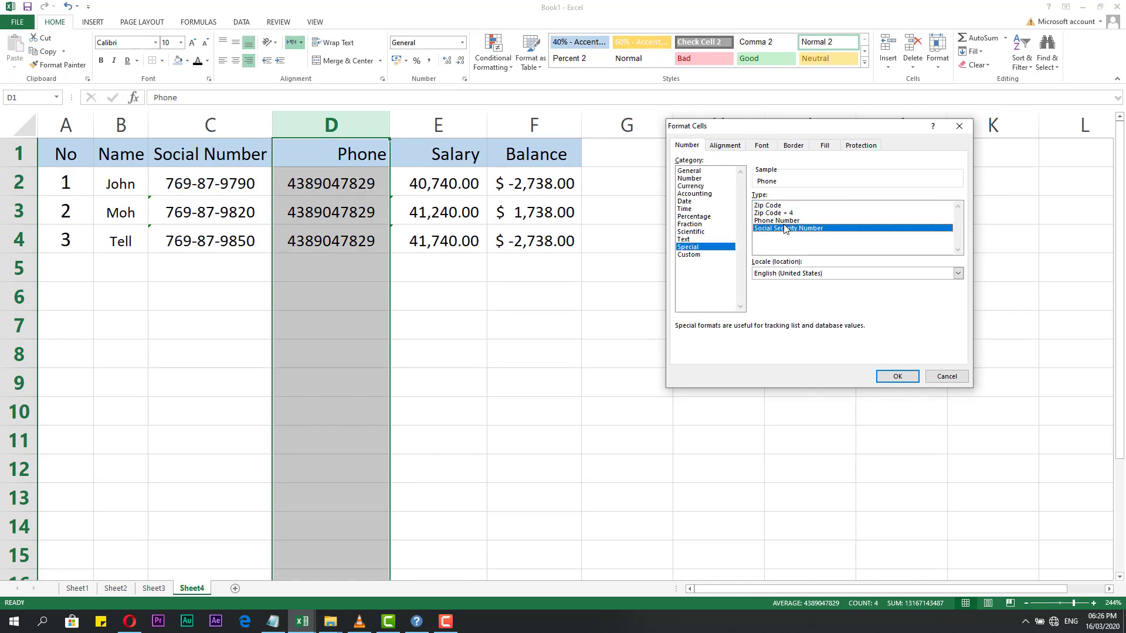
{"action": "left_click", "coordinate": [897, 376]}
{"action": "left_click", "coordinate": [481, 333]}
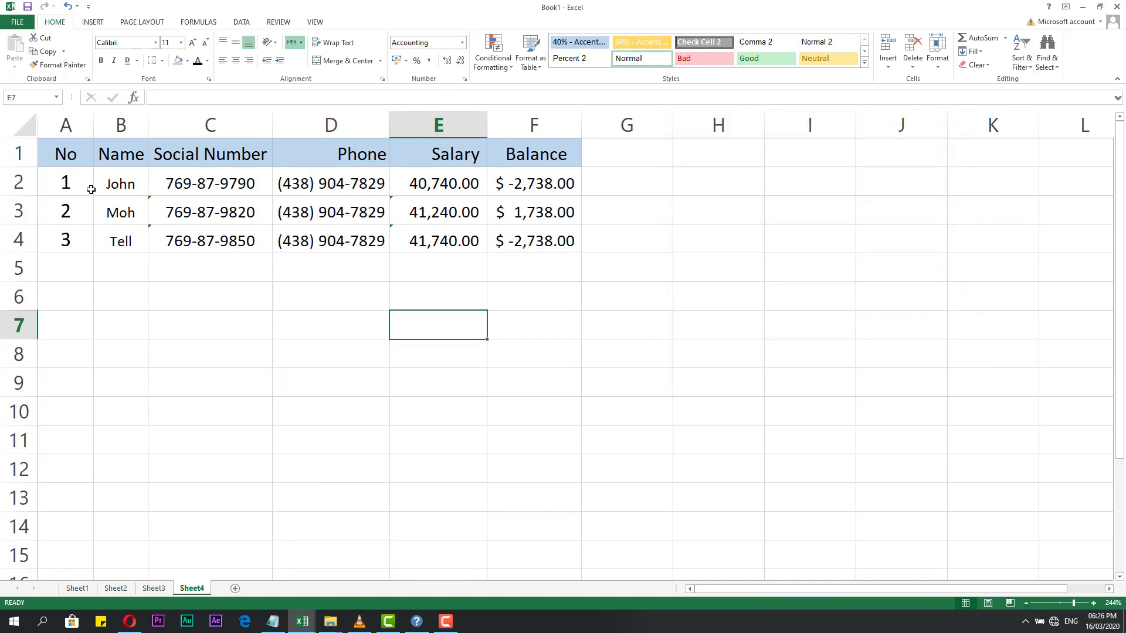
{"action": "left_click_drag", "start_coordinate": [82, 184], "coordinate": [558, 241]}
{"action": "left_click", "coordinate": [522, 314]}
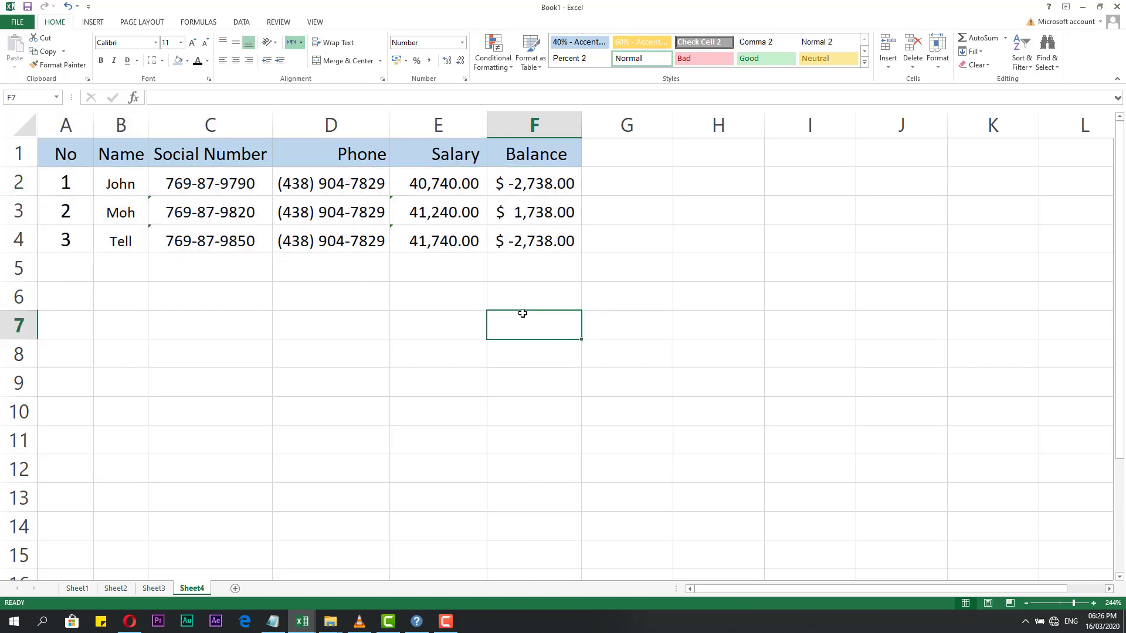